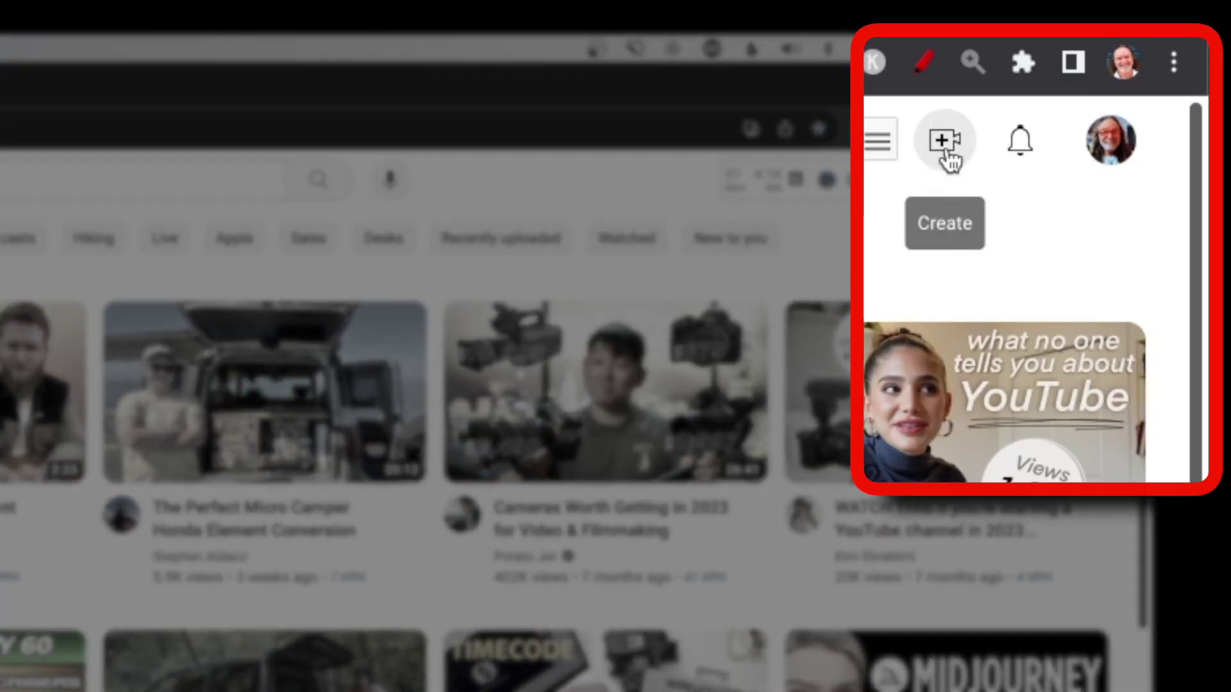
Upload Me at one stand.MOV from the Desktop through Create > Upload video
click(947, 154)
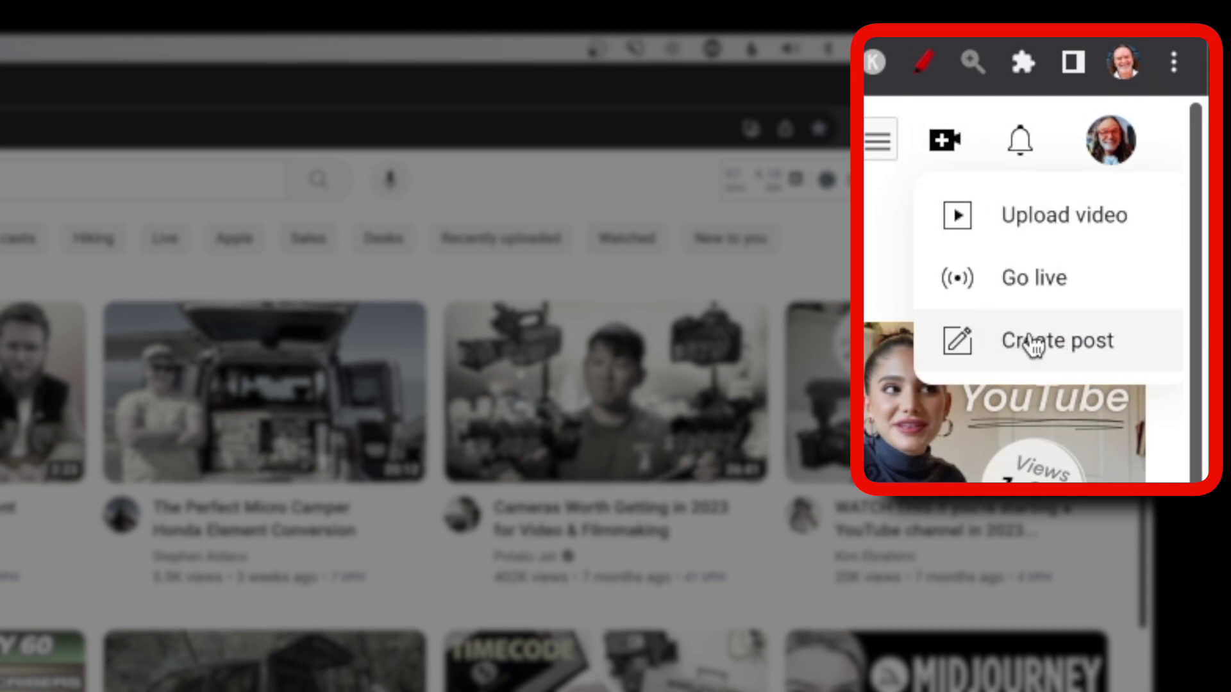
click(977, 215)
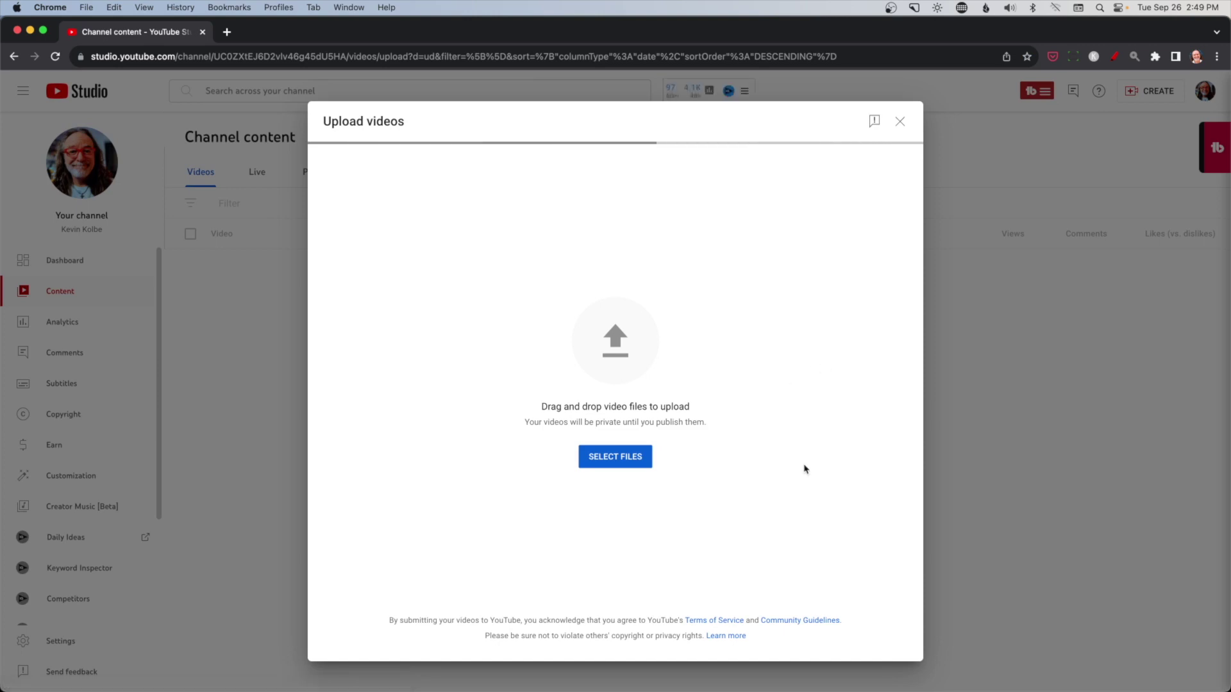
click(619, 460)
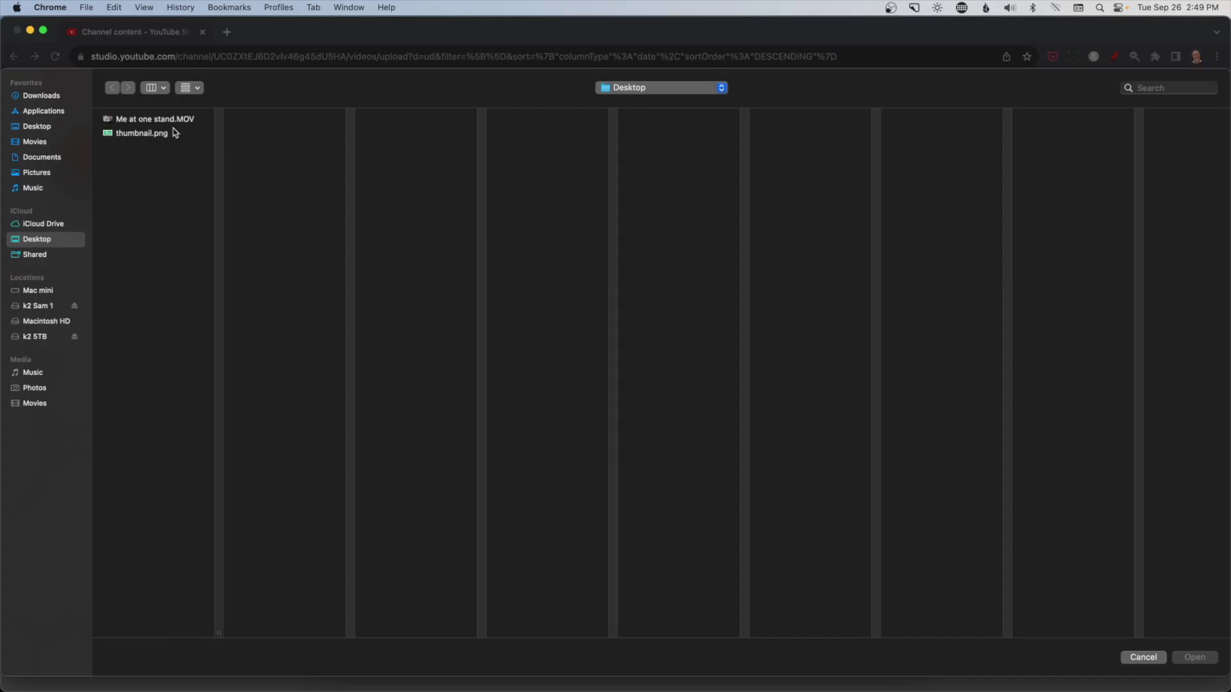
click(167, 120)
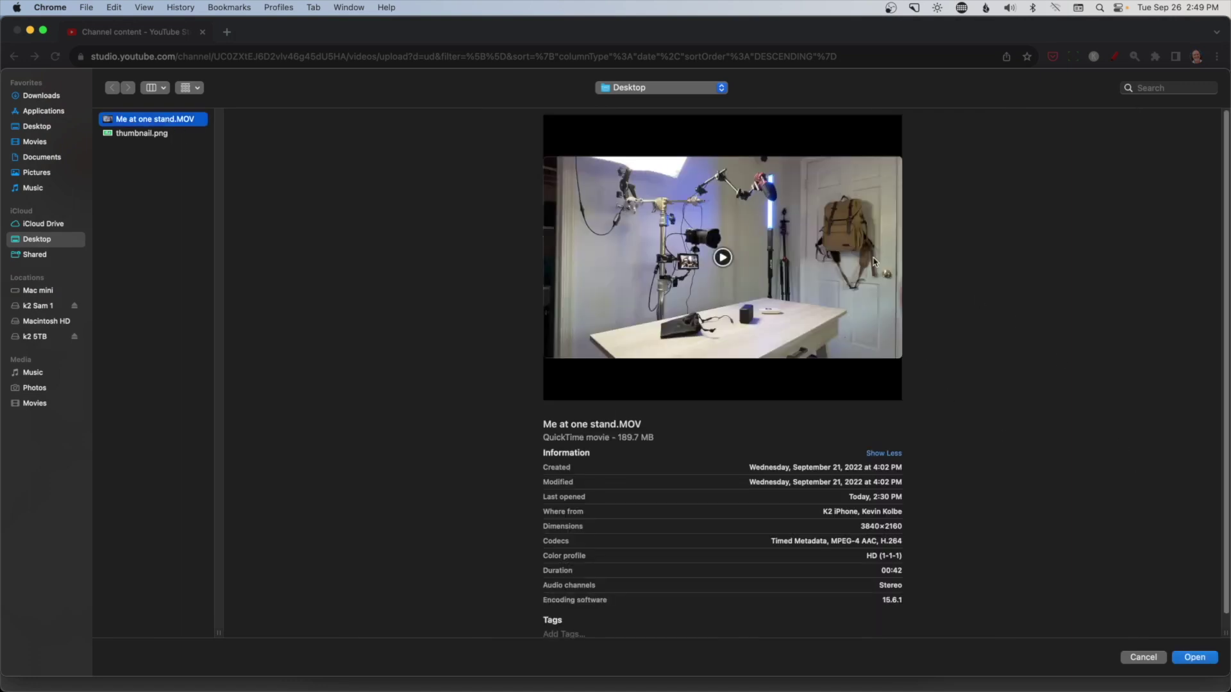
click(1196, 658)
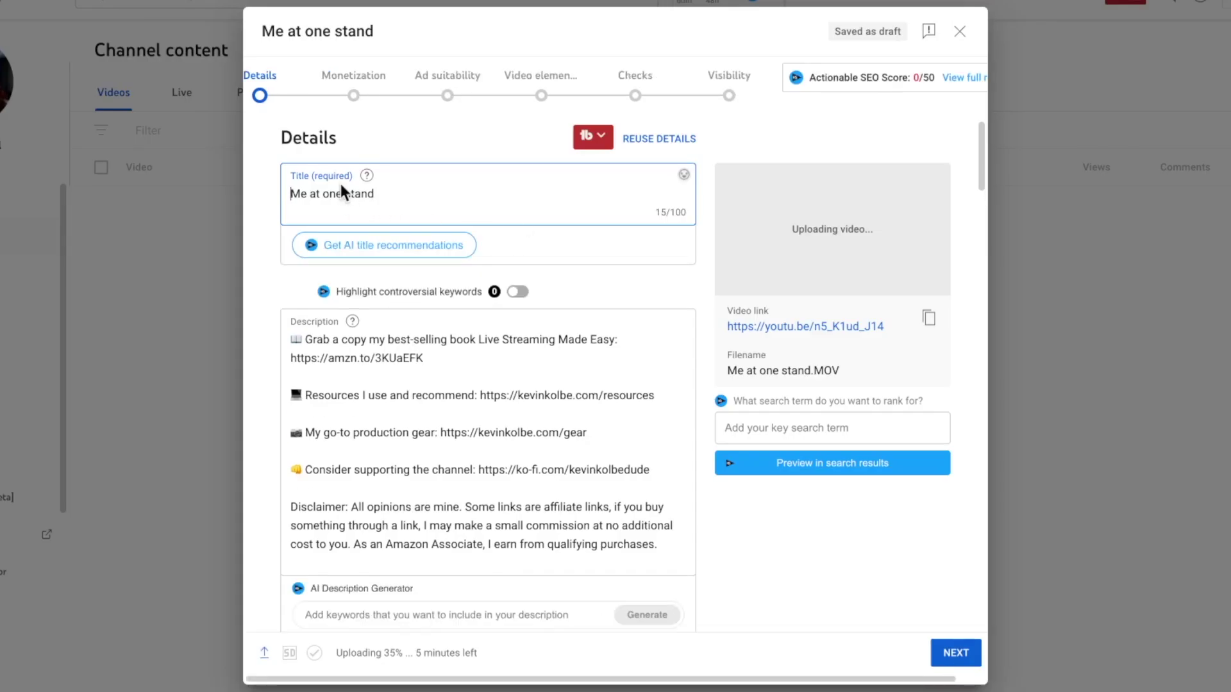
Check the Playlists dropdown and leave the video without any playlist
scroll(528, 454, down, 8)
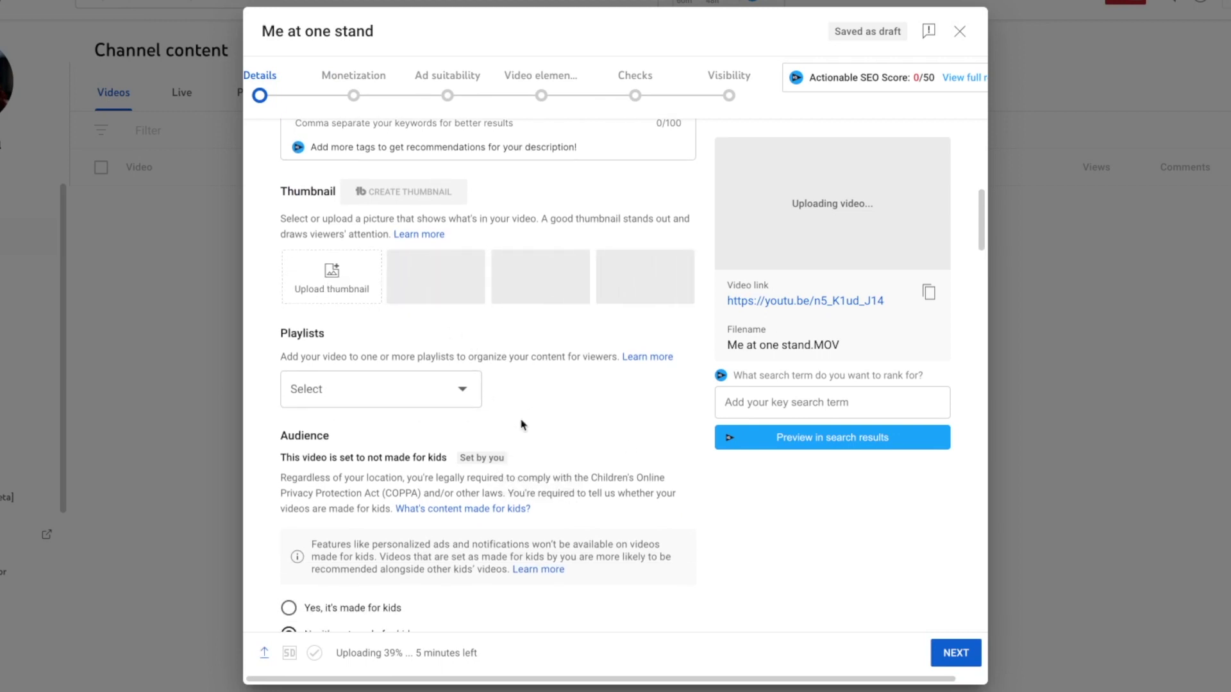
scroll(460, 304, down, 1)
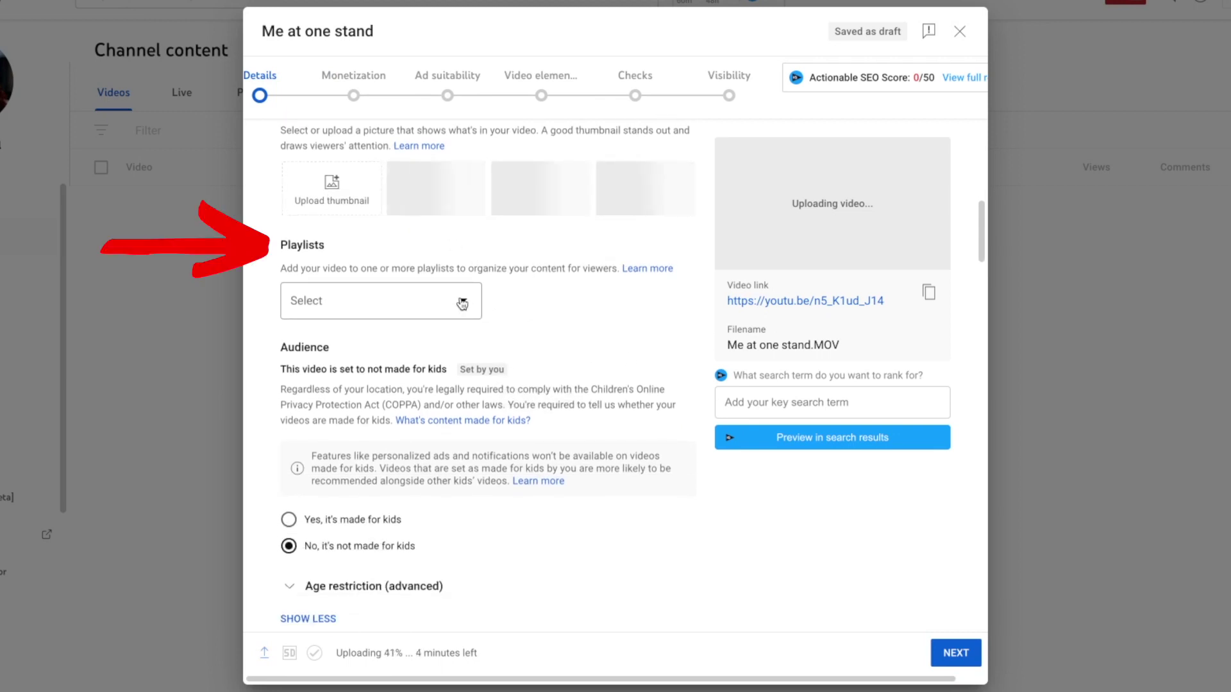
click(461, 304)
click(704, 520)
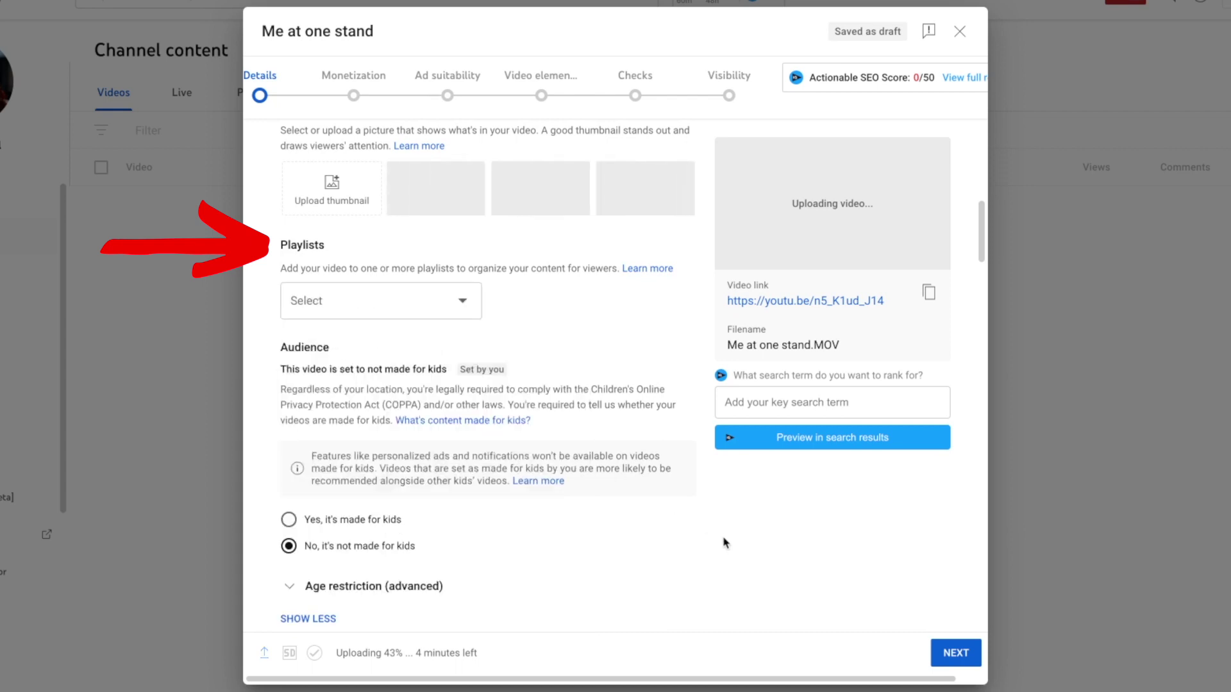
Uncheck Allow automatic places and look through the remaining upload defaults
scroll(591, 296, down, 2)
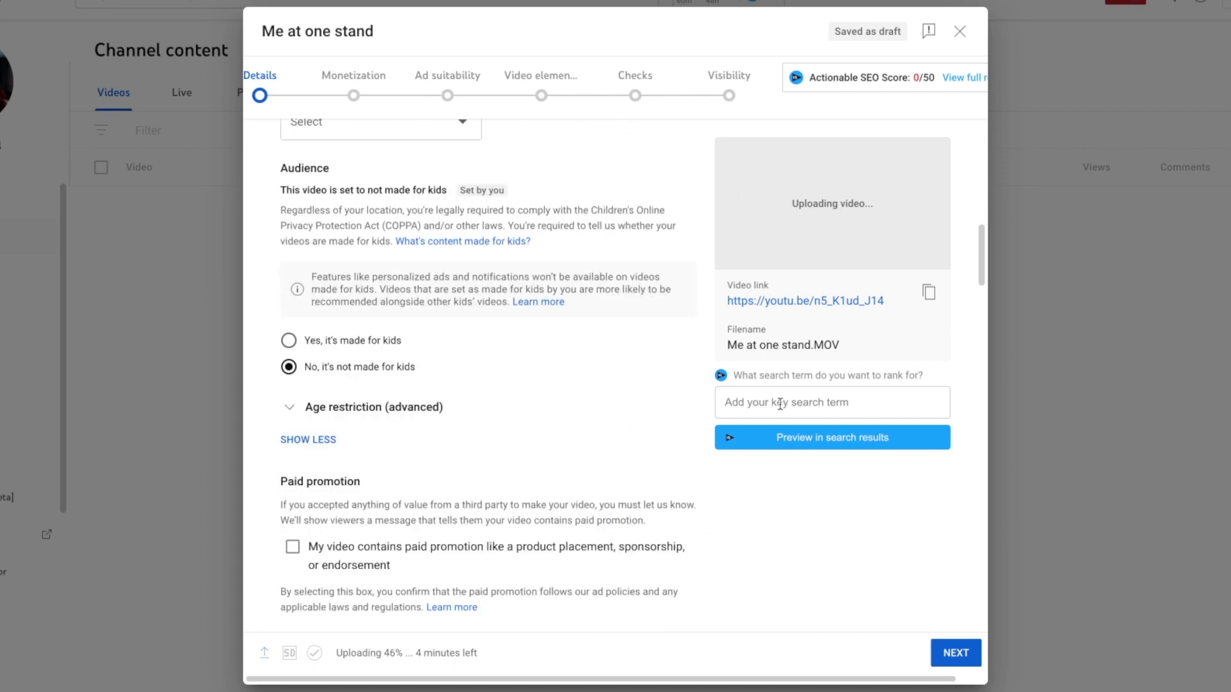
scroll(521, 461, down, 2)
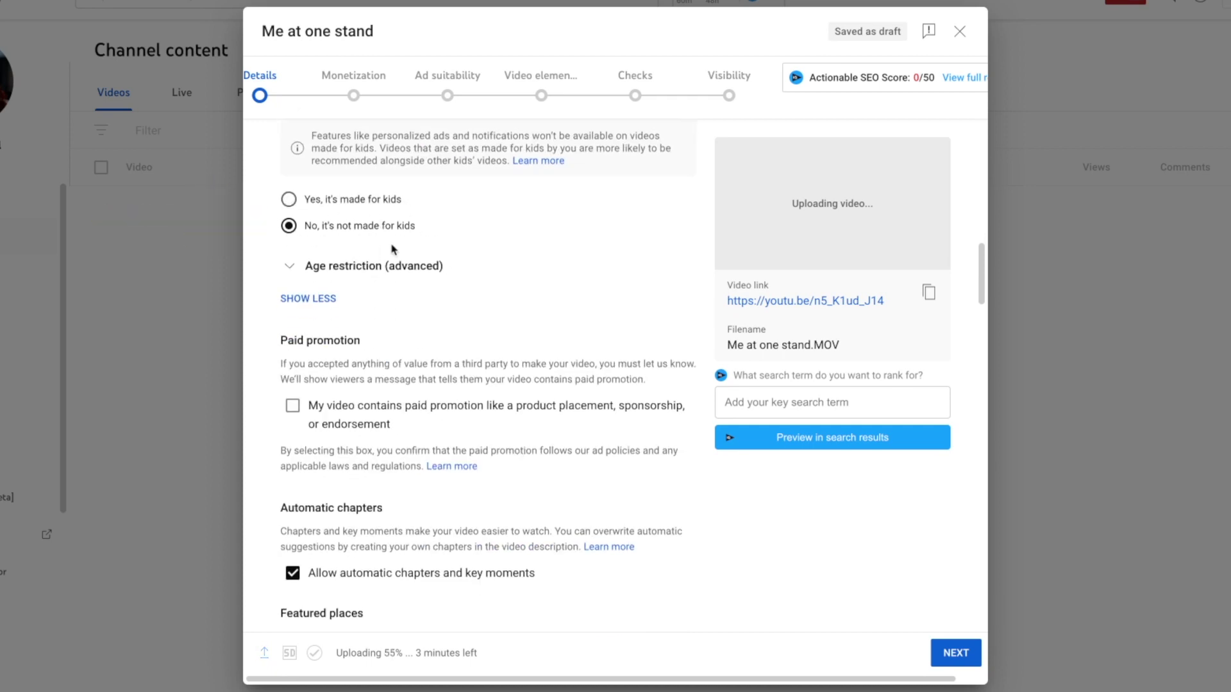
scroll(752, 535, down, 2)
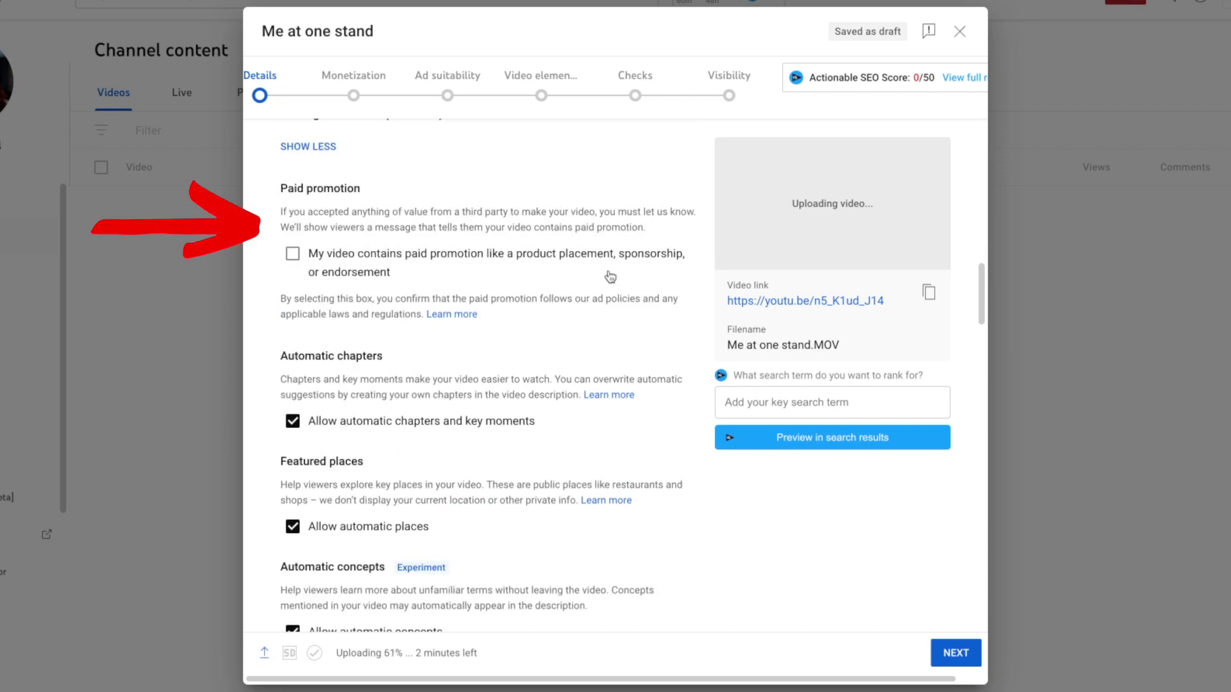
scroll(456, 317, down, 2)
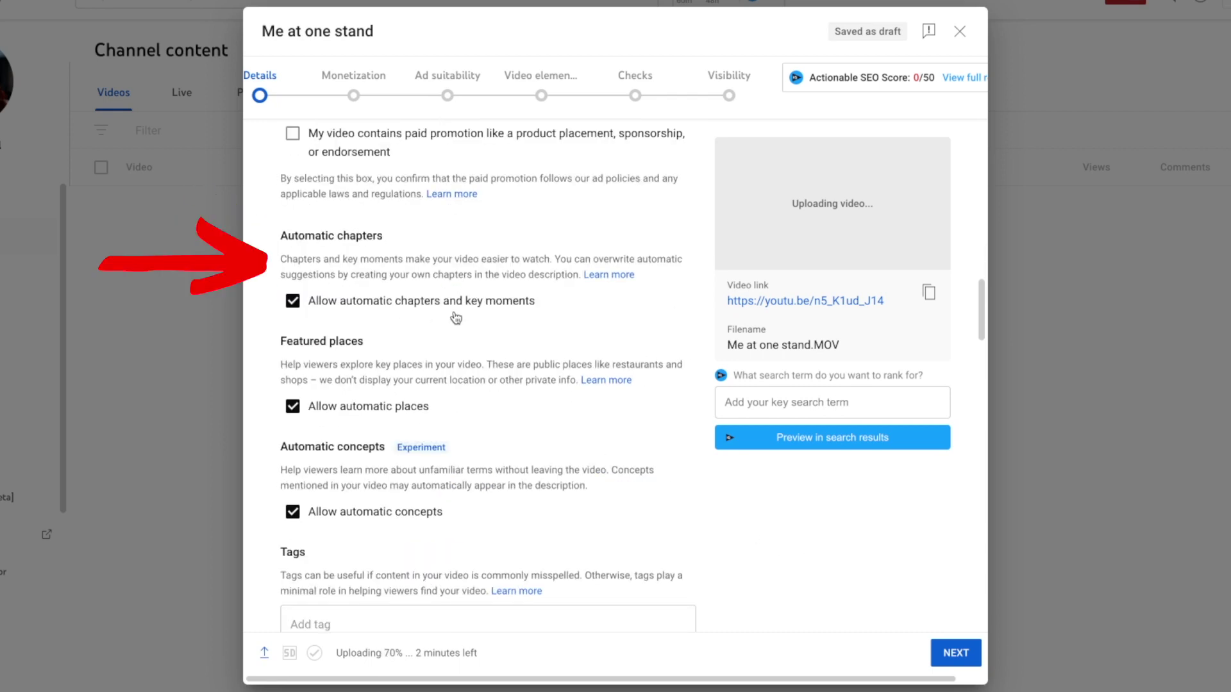
click(293, 408)
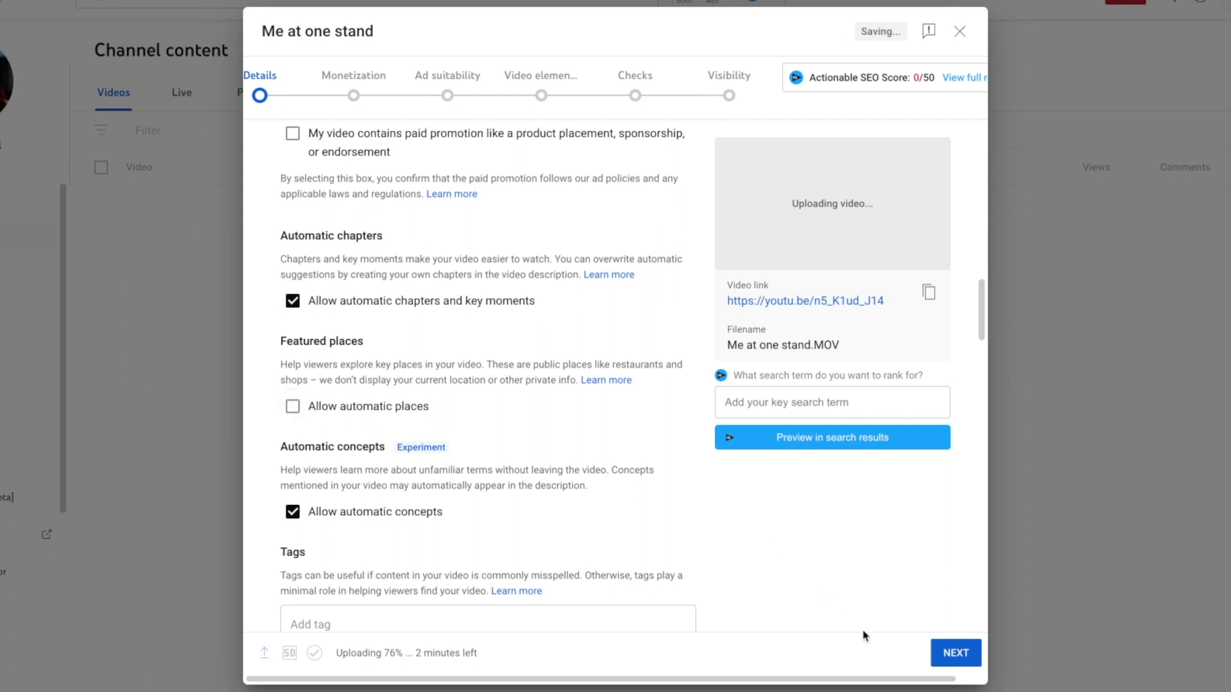
scroll(812, 586, down, 2)
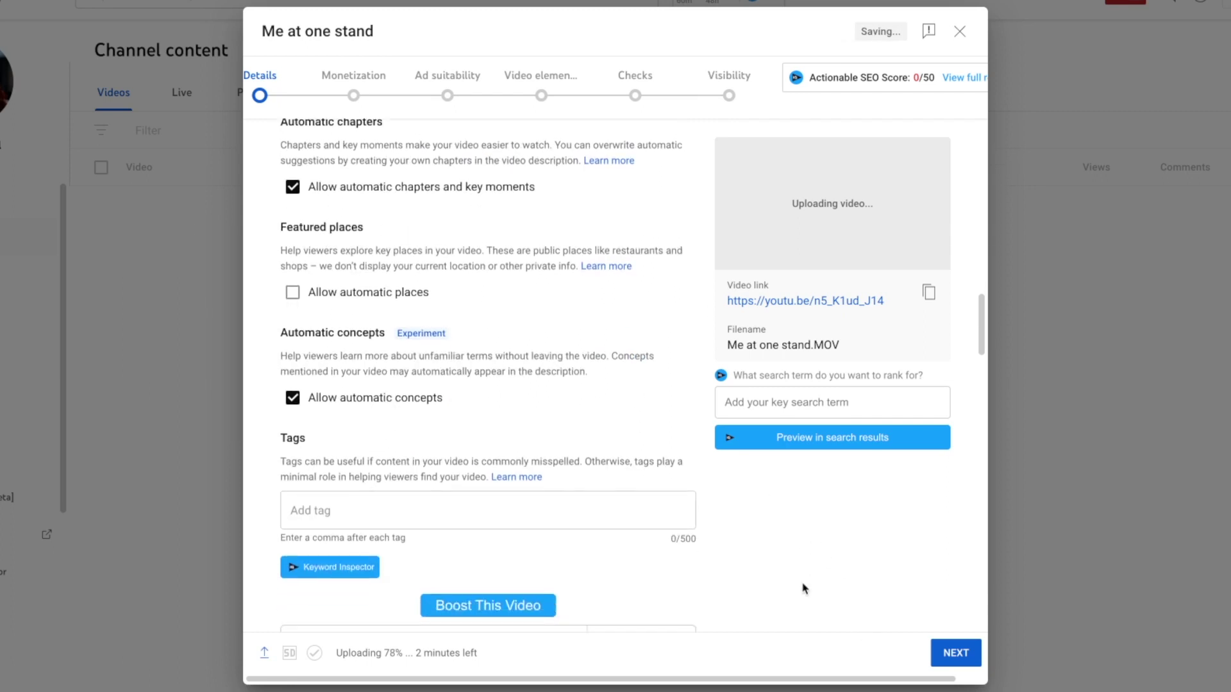
scroll(805, 588, down, 2)
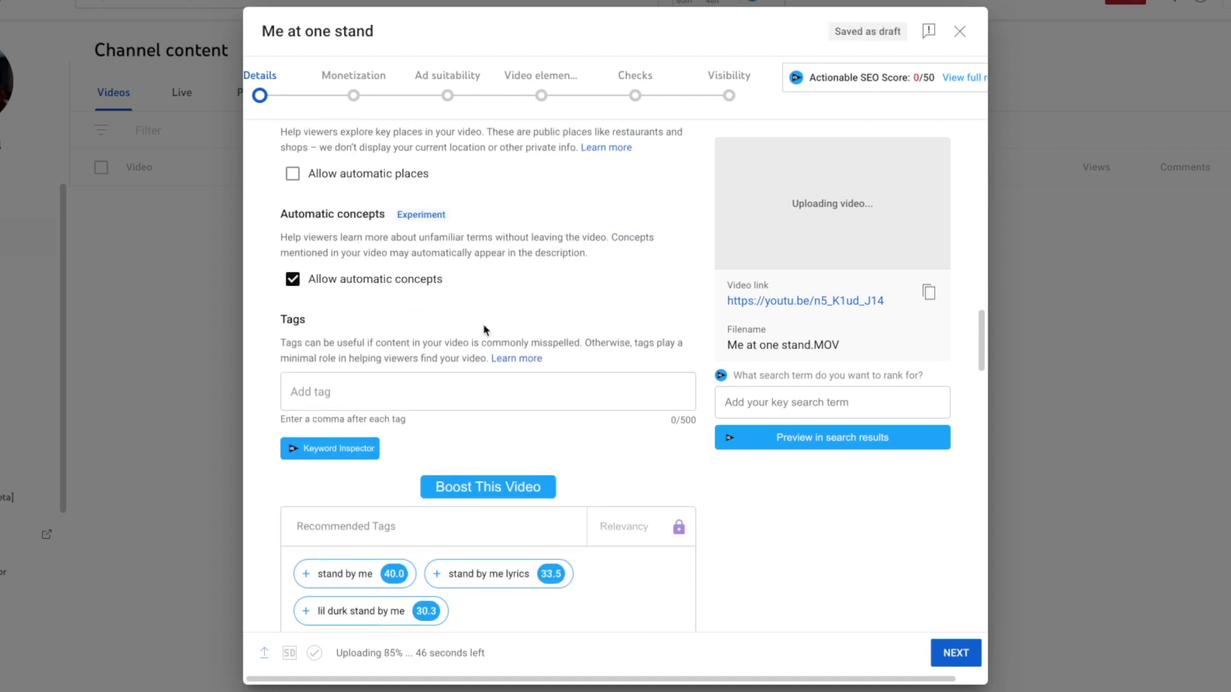
scroll(805, 577, down, 13)
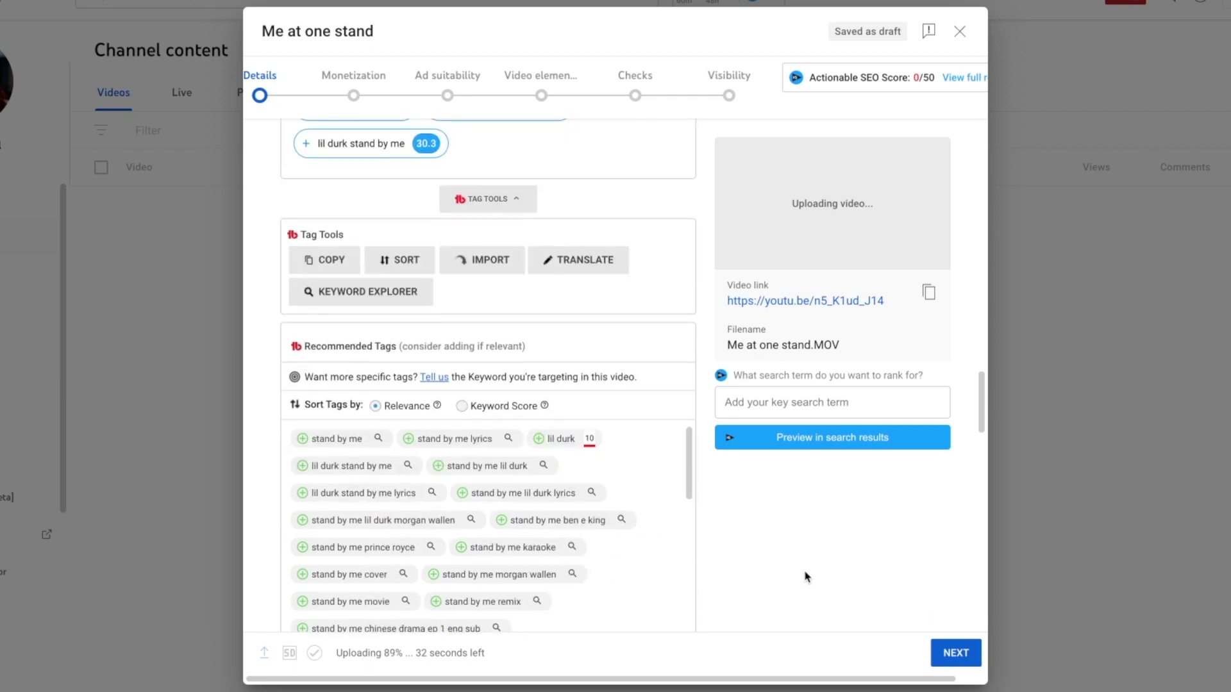
scroll(805, 575, down, 6)
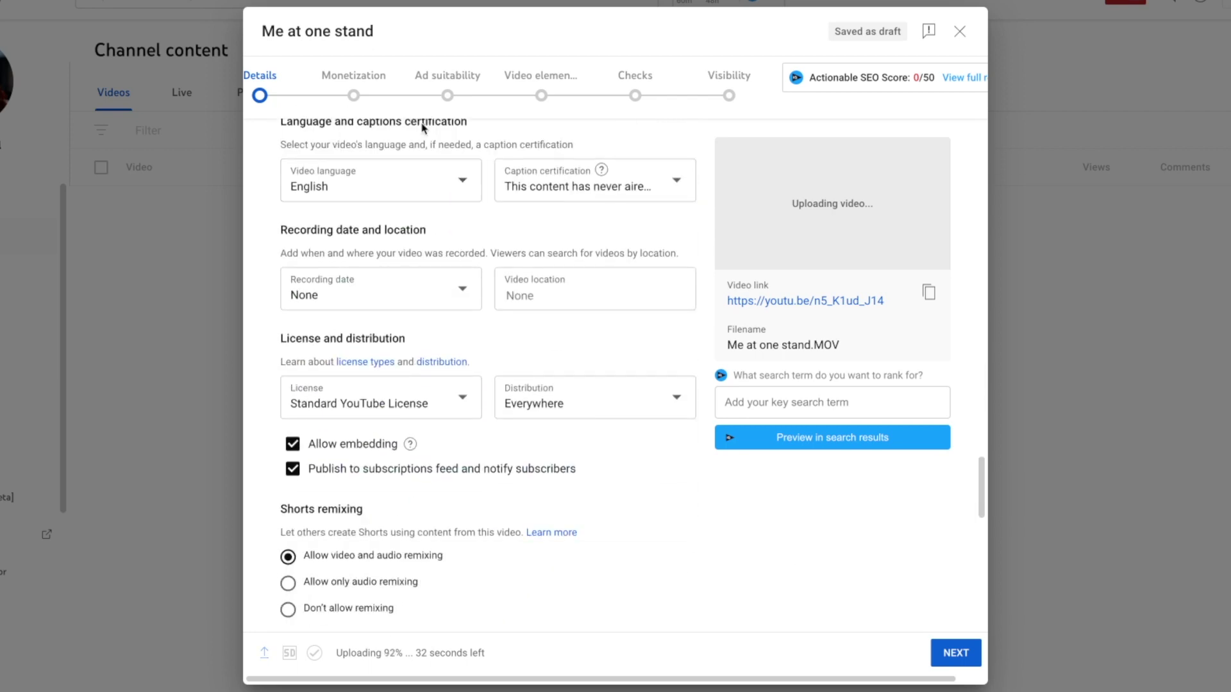
scroll(803, 546, down, 4)
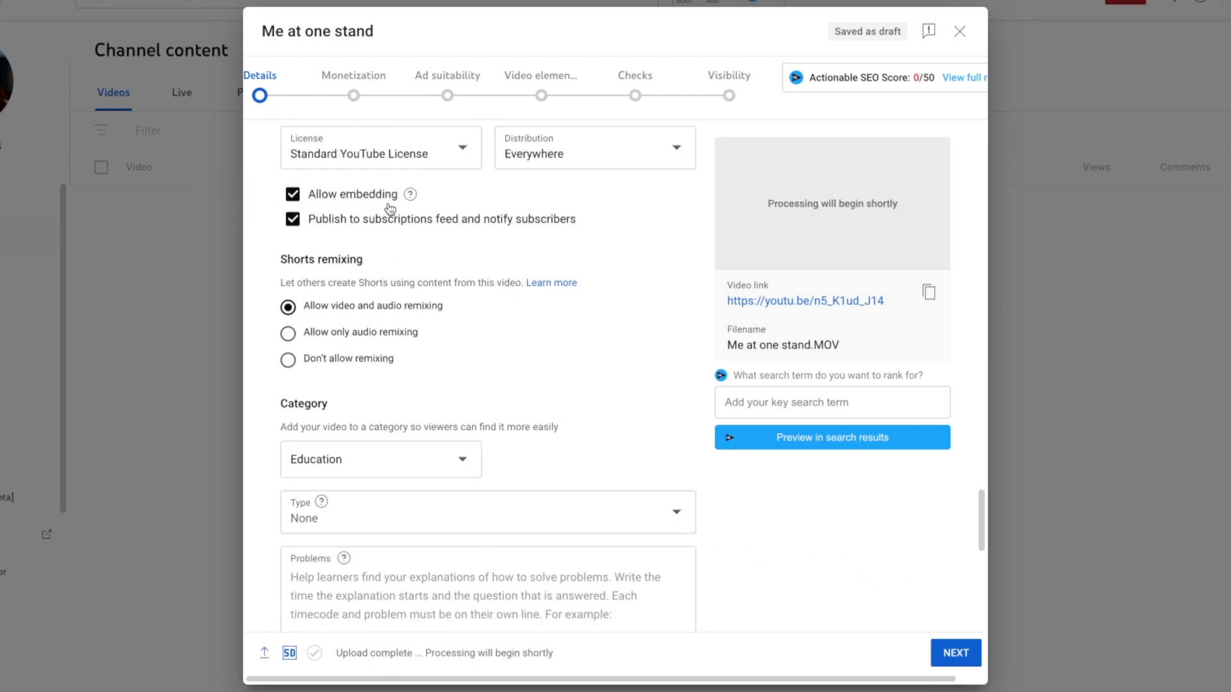
scroll(835, 566, down, 8)
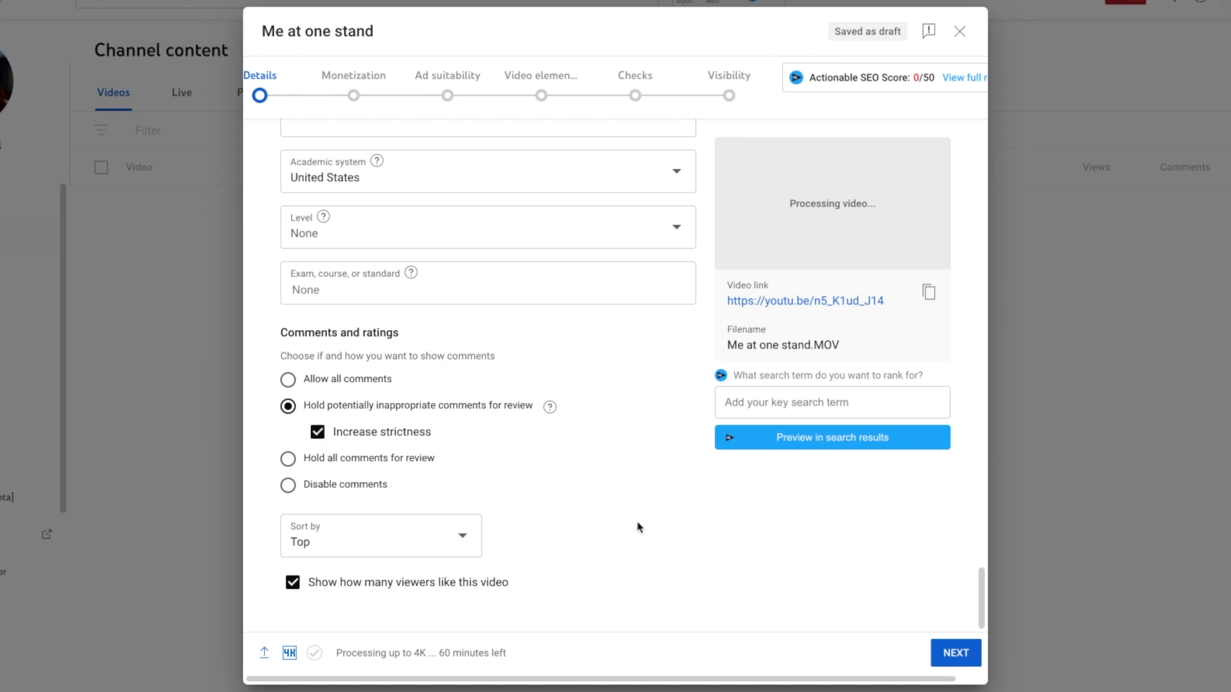
Set the comment sort order to Newest and continue to the Monetization step
click(460, 538)
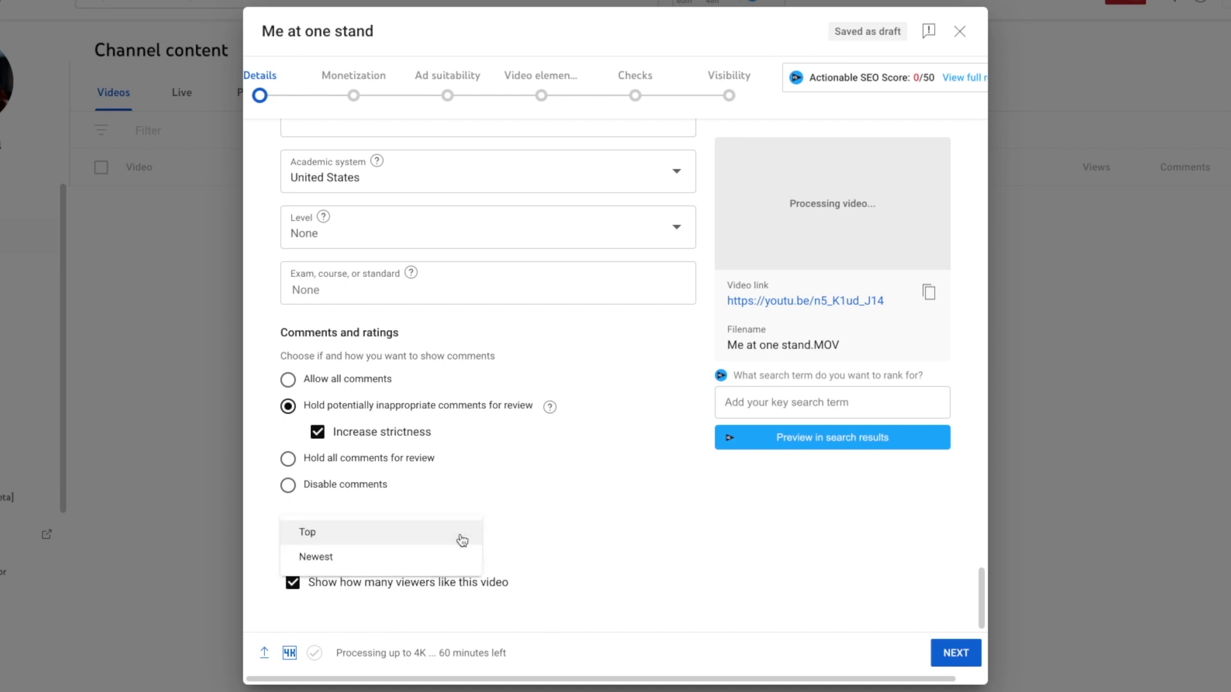
click(316, 563)
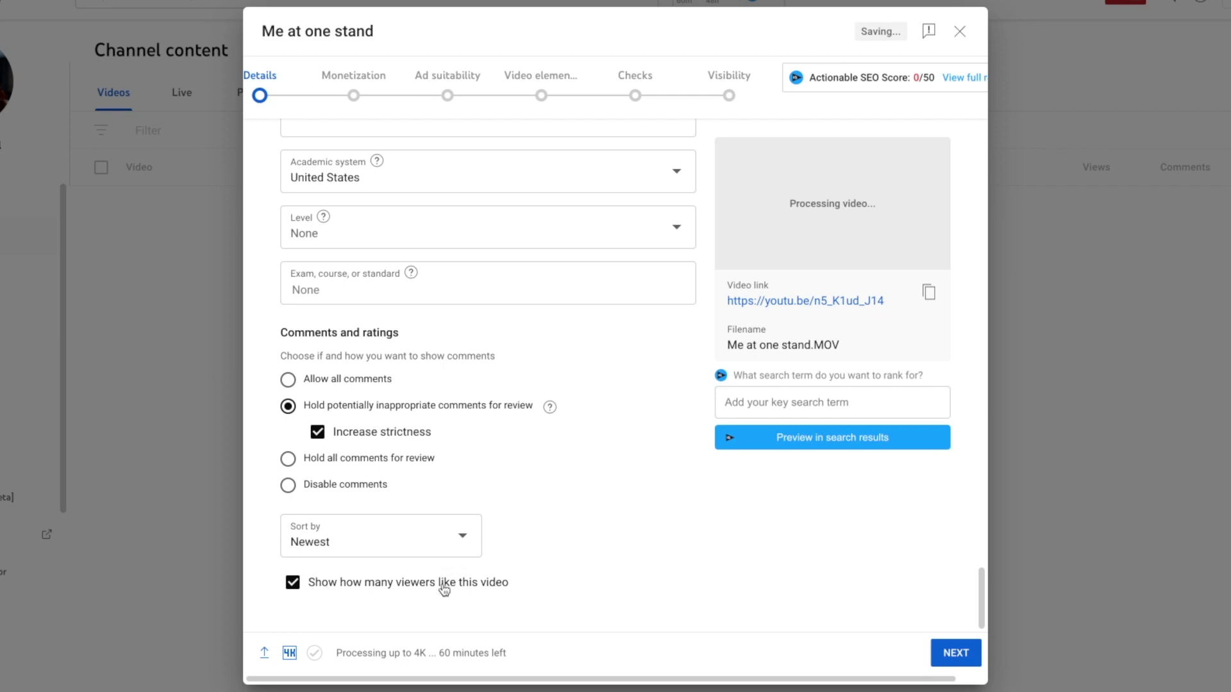
click(956, 655)
click(570, 218)
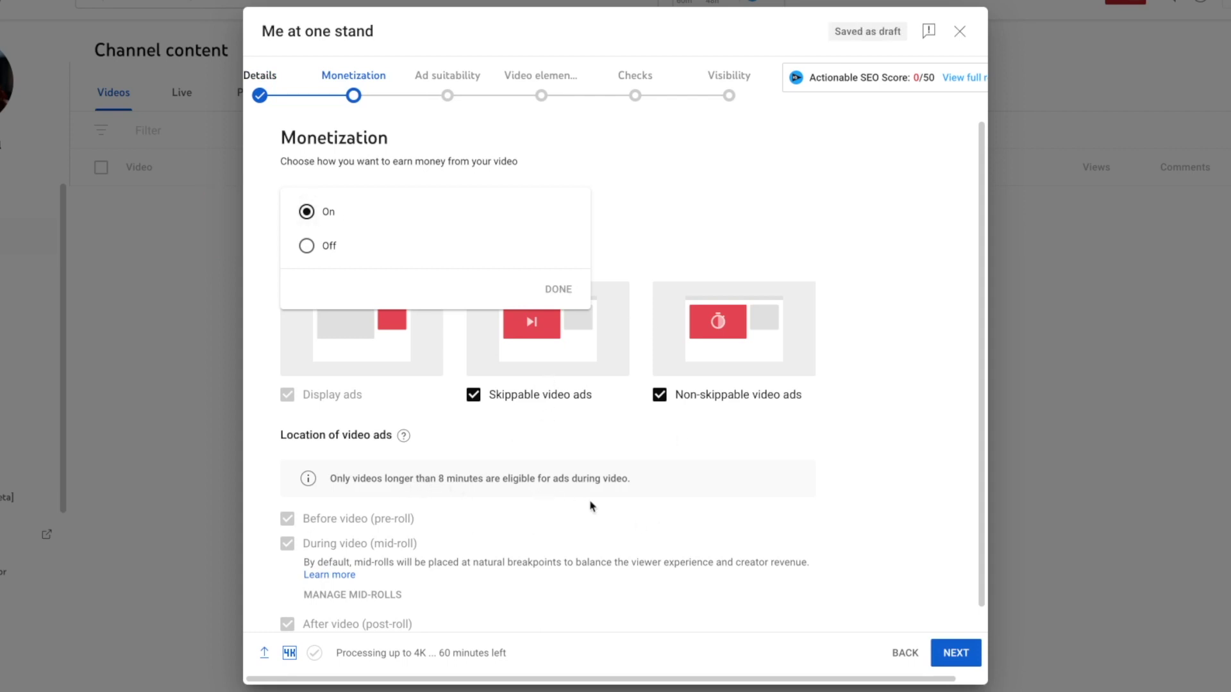
Leave monetization On, tick None of the above under Ad suitability, and submit the rating
click(953, 649)
click(954, 649)
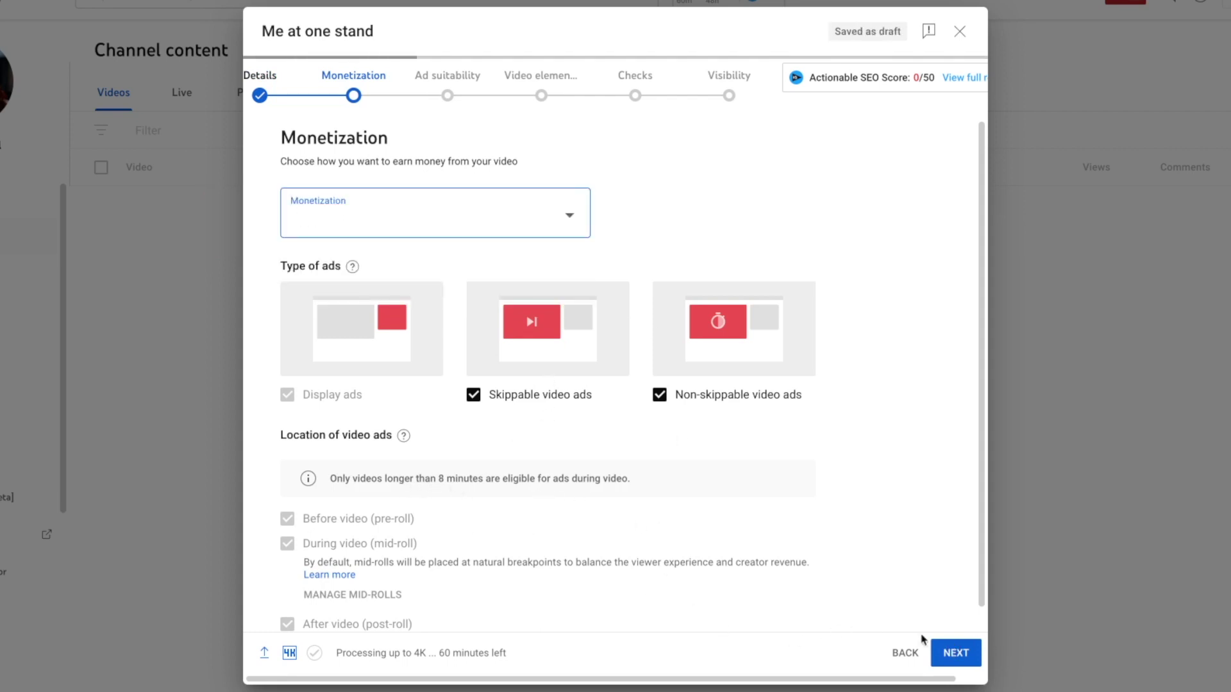
scroll(506, 497, down, 6)
scroll(507, 495, down, 3)
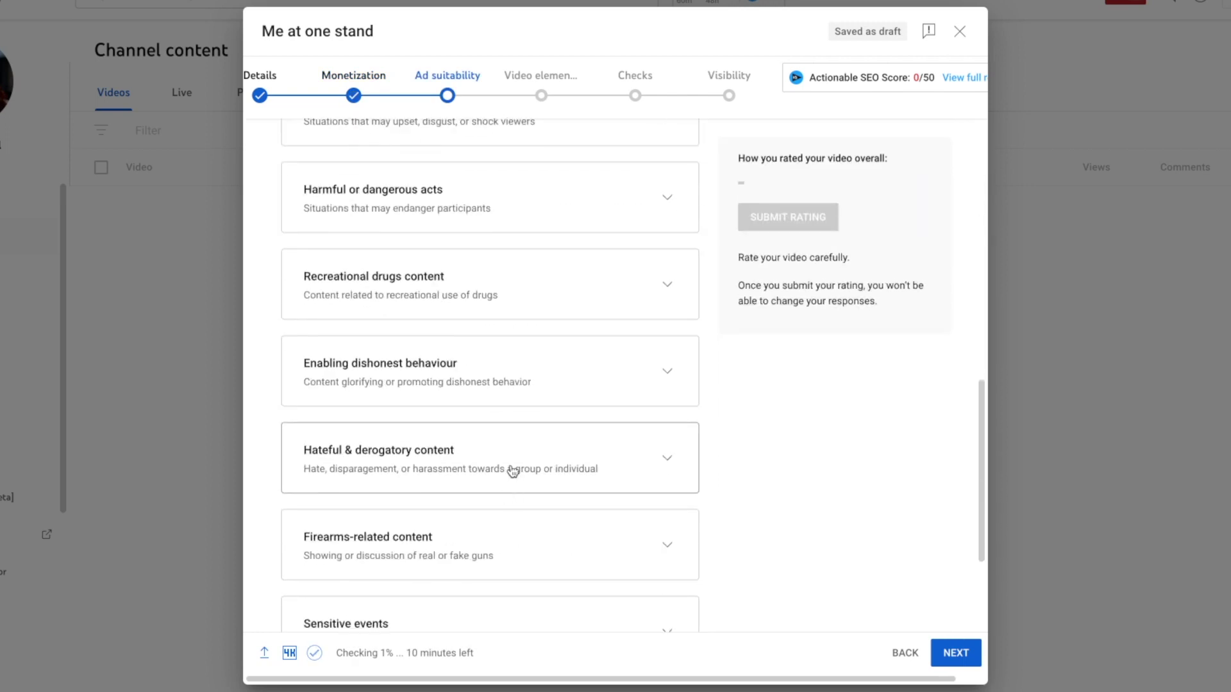
scroll(508, 465, up, 4)
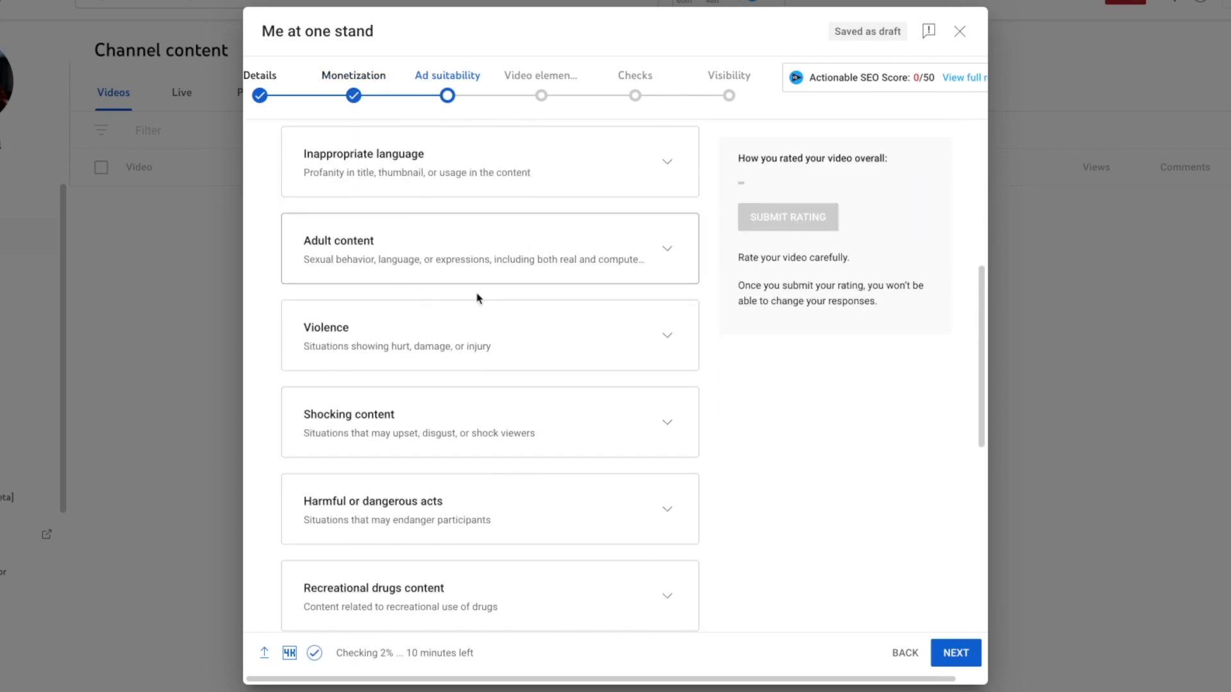
scroll(619, 471, down, 8)
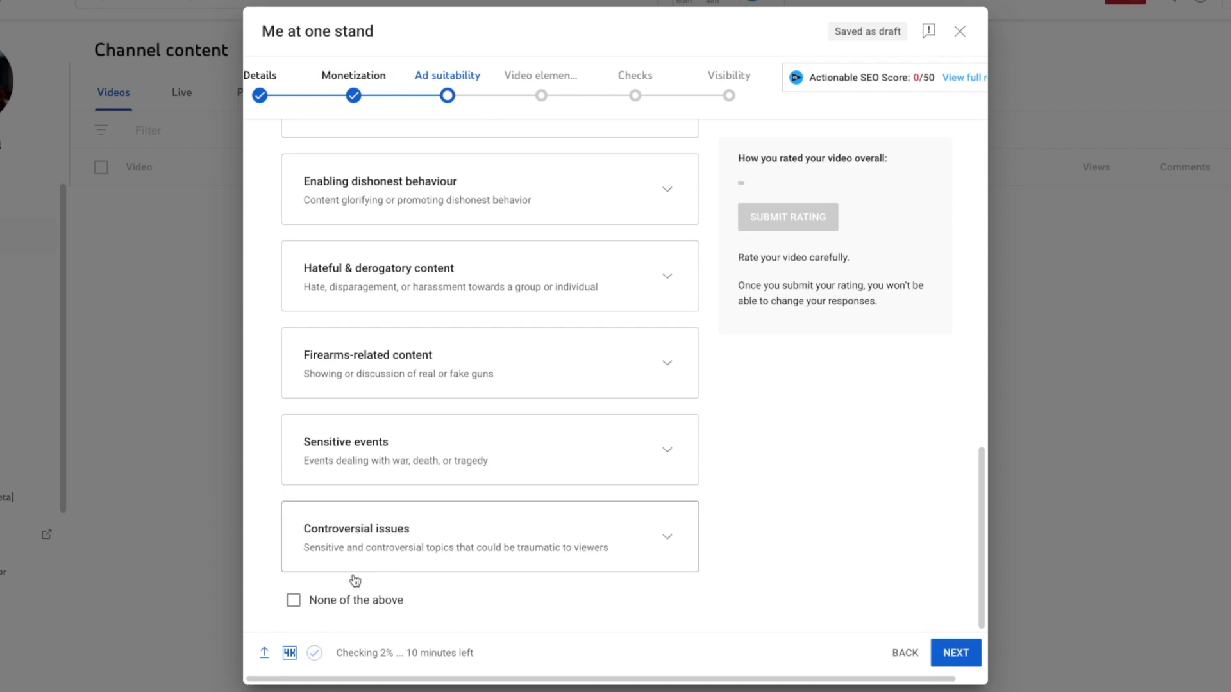
click(293, 601)
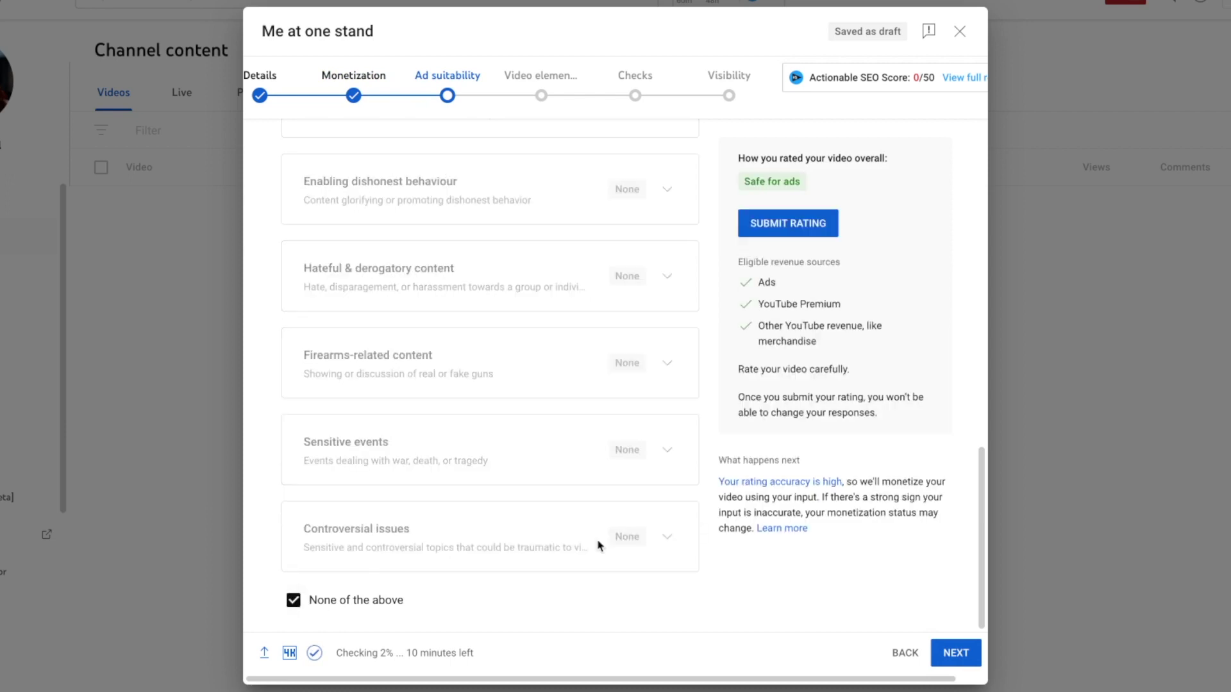
click(803, 225)
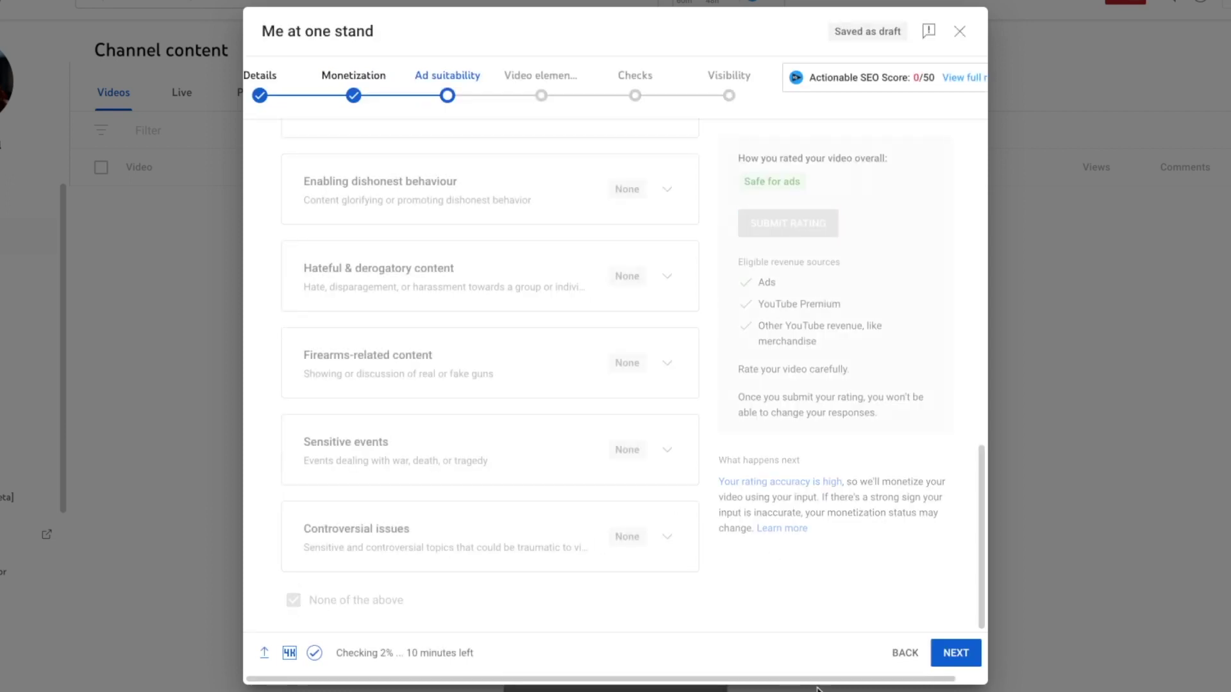
Advance through Video elements, save the video as Unlisted, and open its details page
click(951, 654)
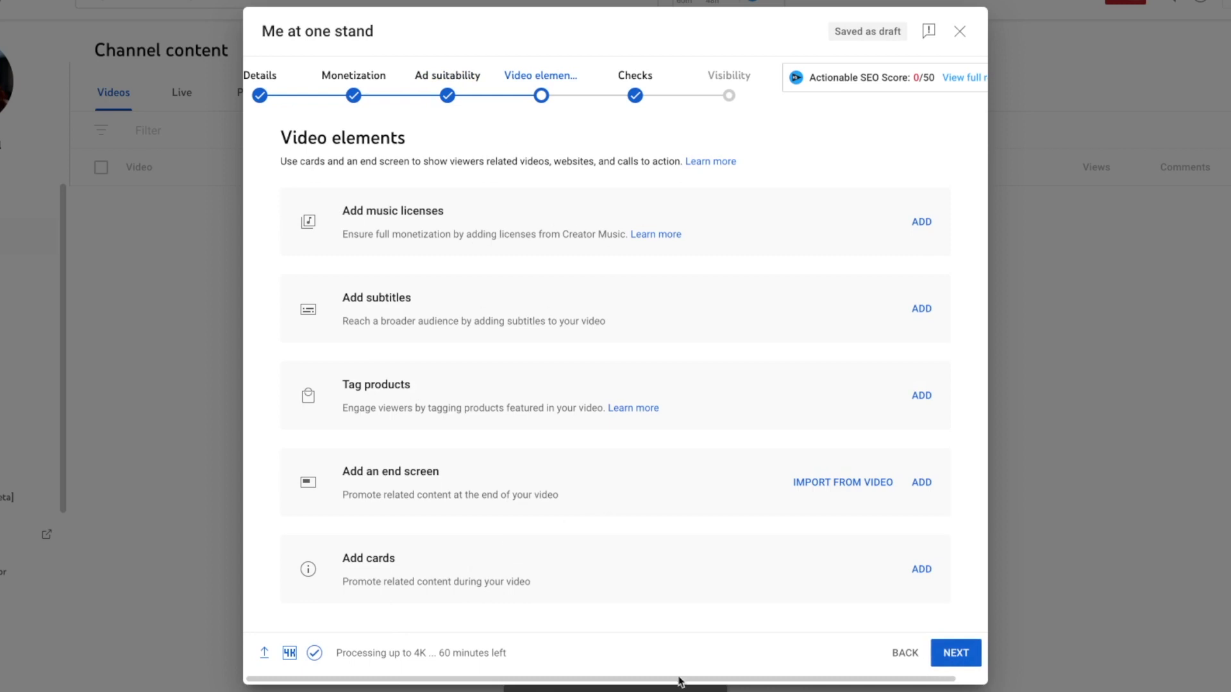
click(956, 653)
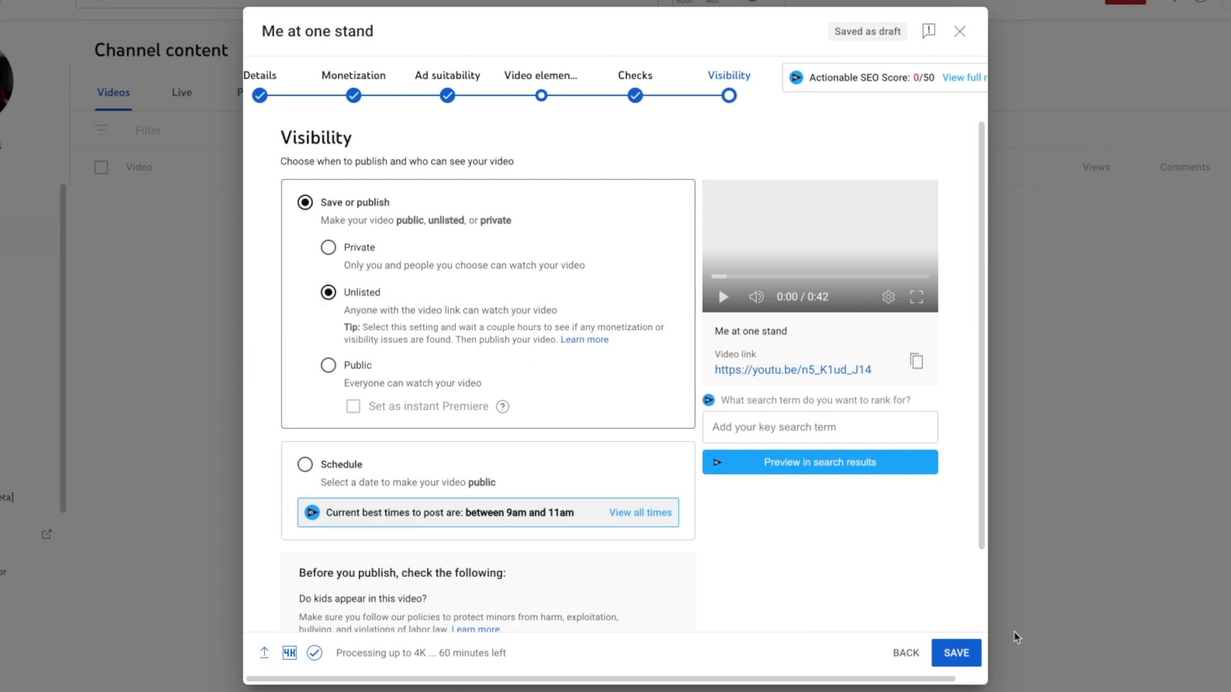
click(961, 659)
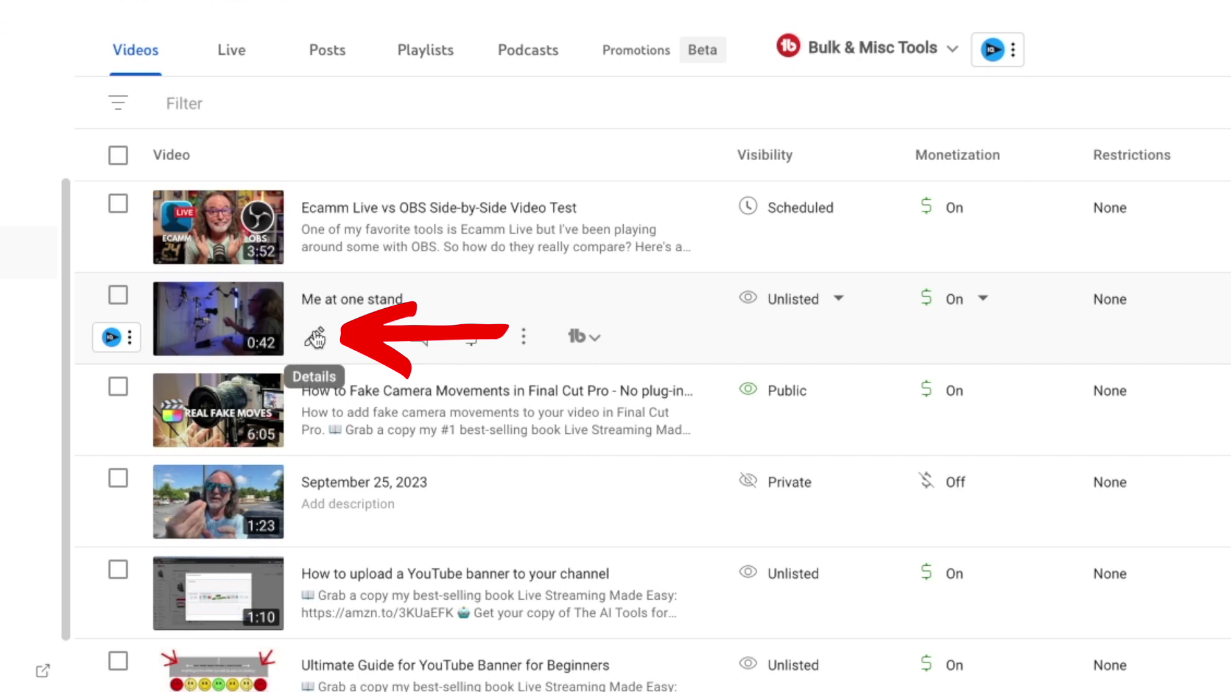
click(315, 338)
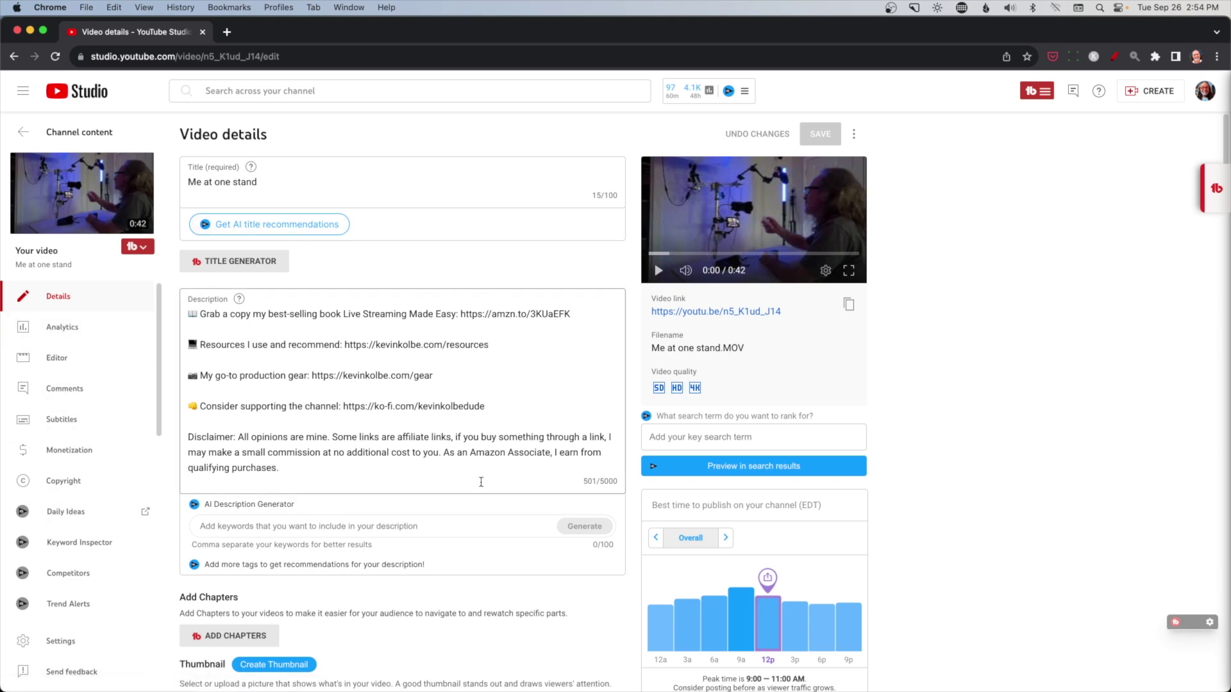
Scroll the Me at one stand details page down past the tags and visibility settings
scroll(470, 439, down, 10)
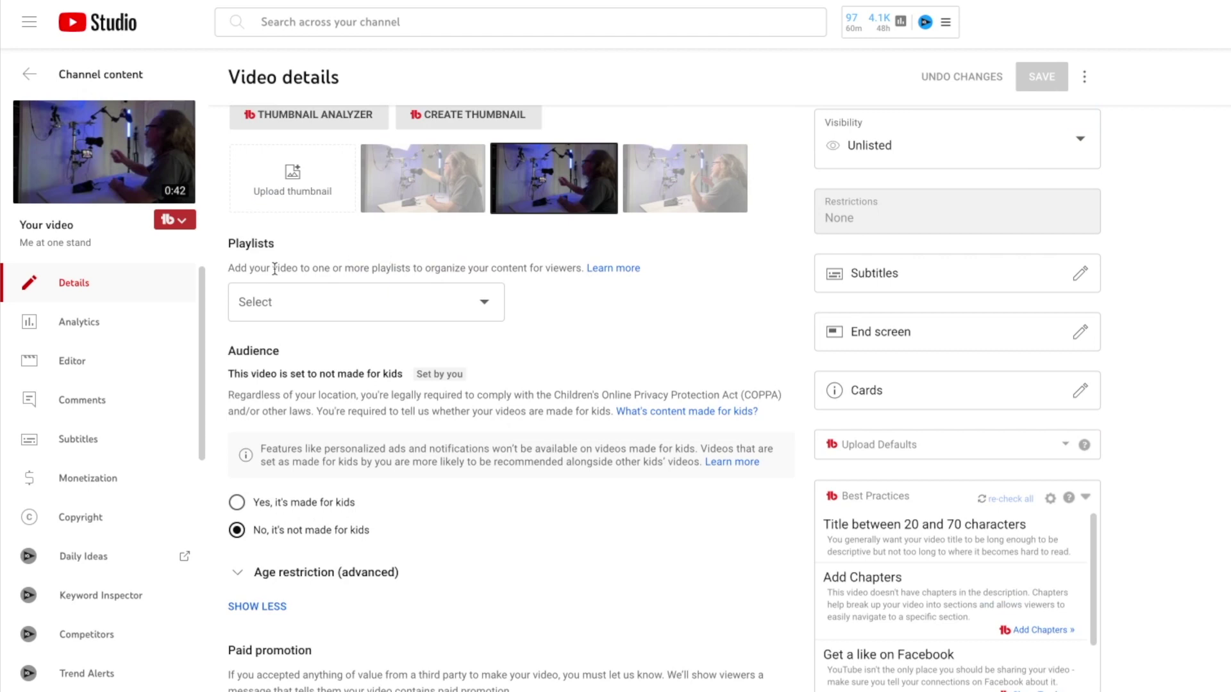
scroll(578, 539, down, 2)
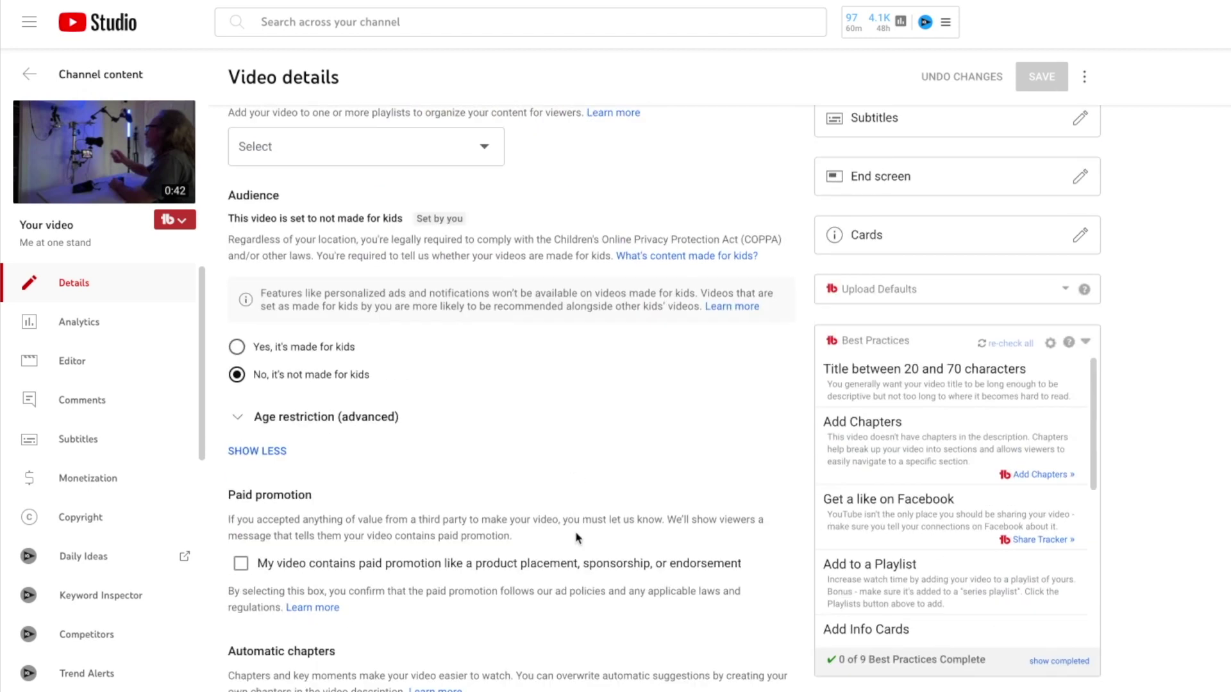
scroll(593, 536, down, 1)
scroll(493, 558, down, 8)
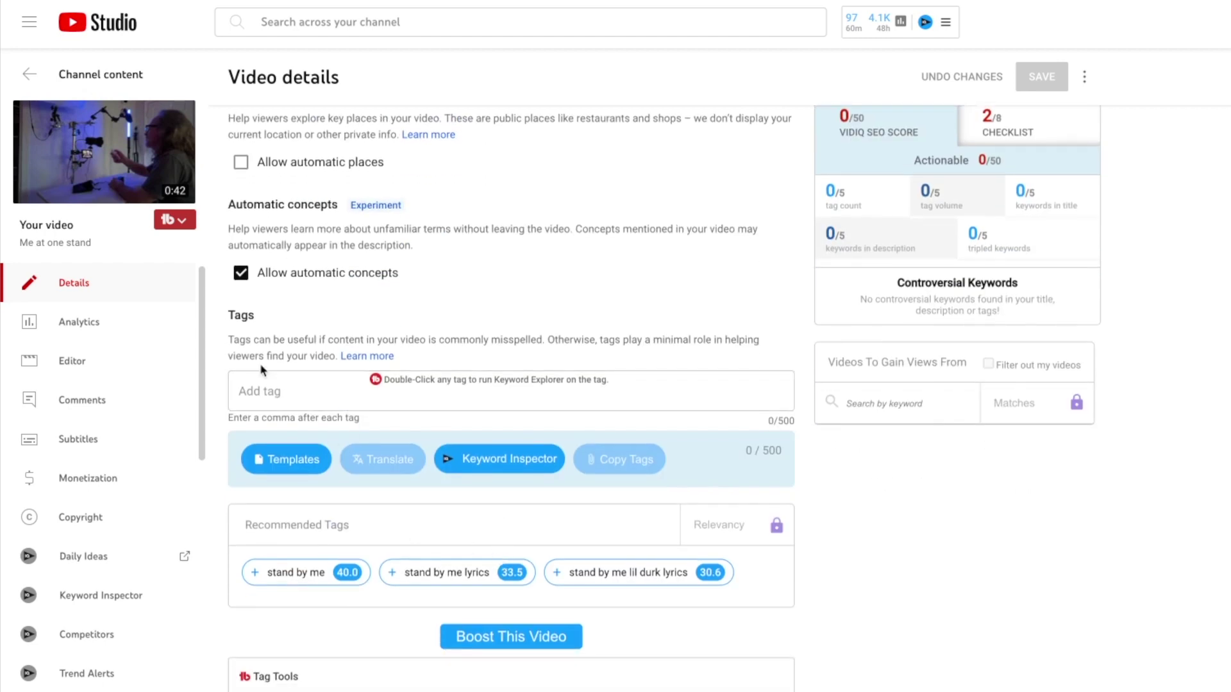
scroll(660, 561, down, 3)
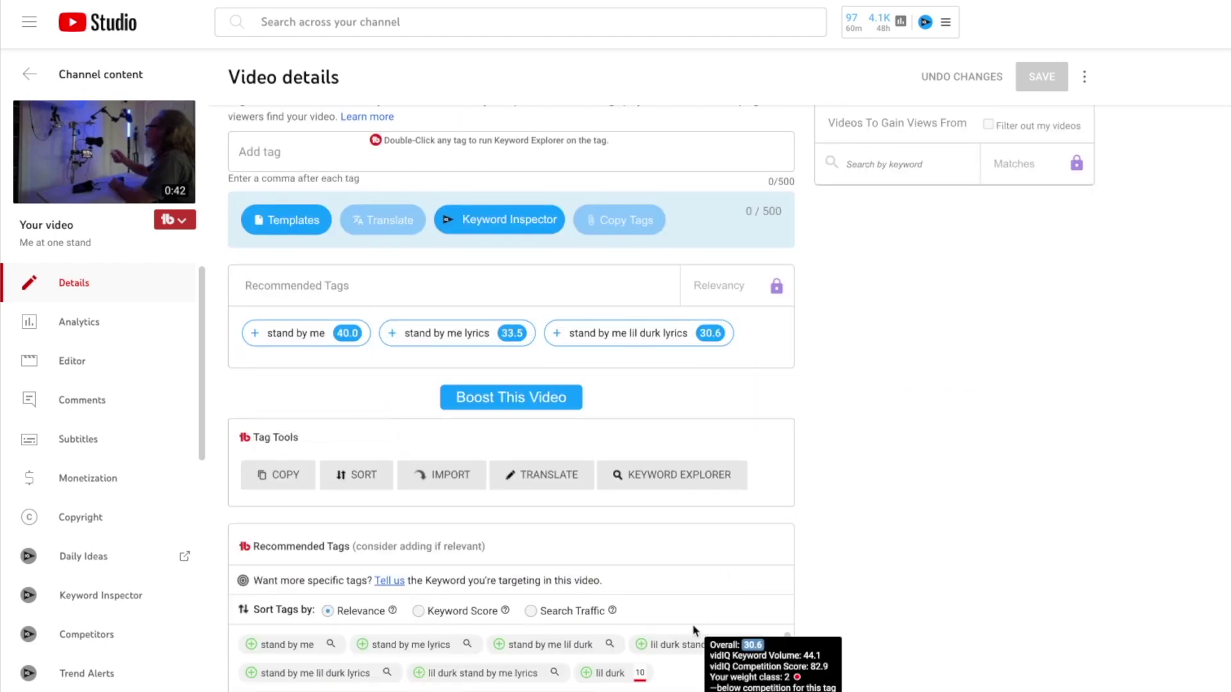
scroll(718, 673, down, 2)
scroll(901, 617, down, 1)
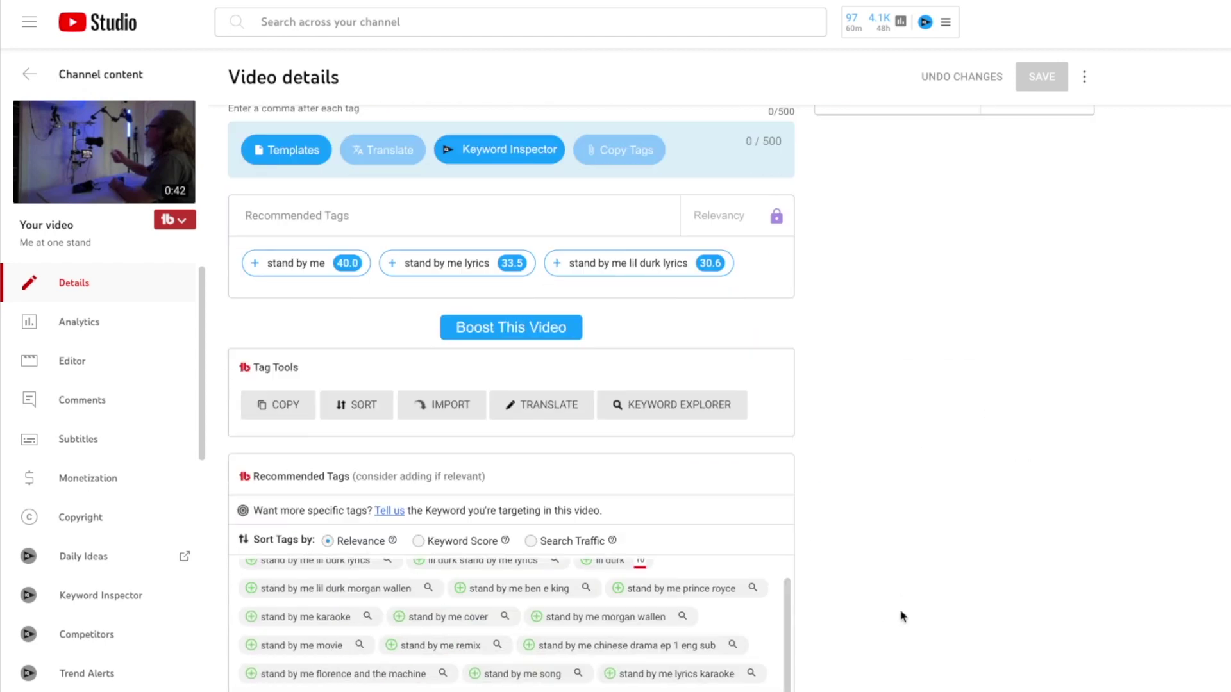
scroll(900, 616, down, 5)
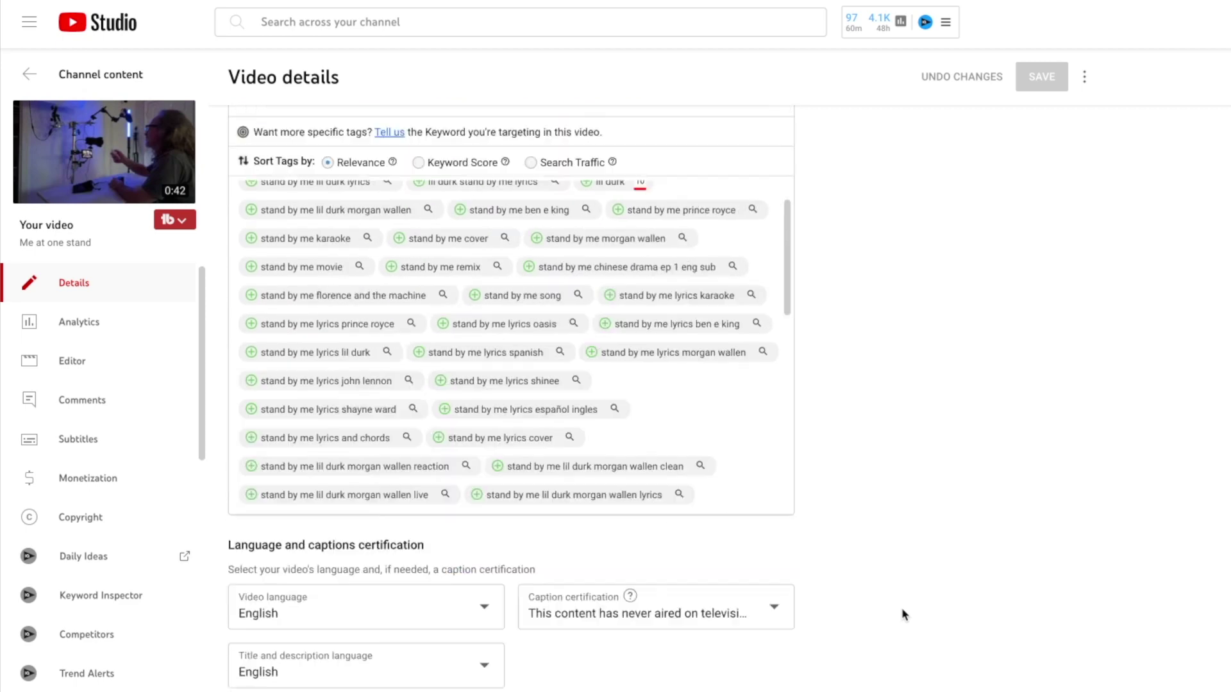
scroll(901, 607, up, 20)
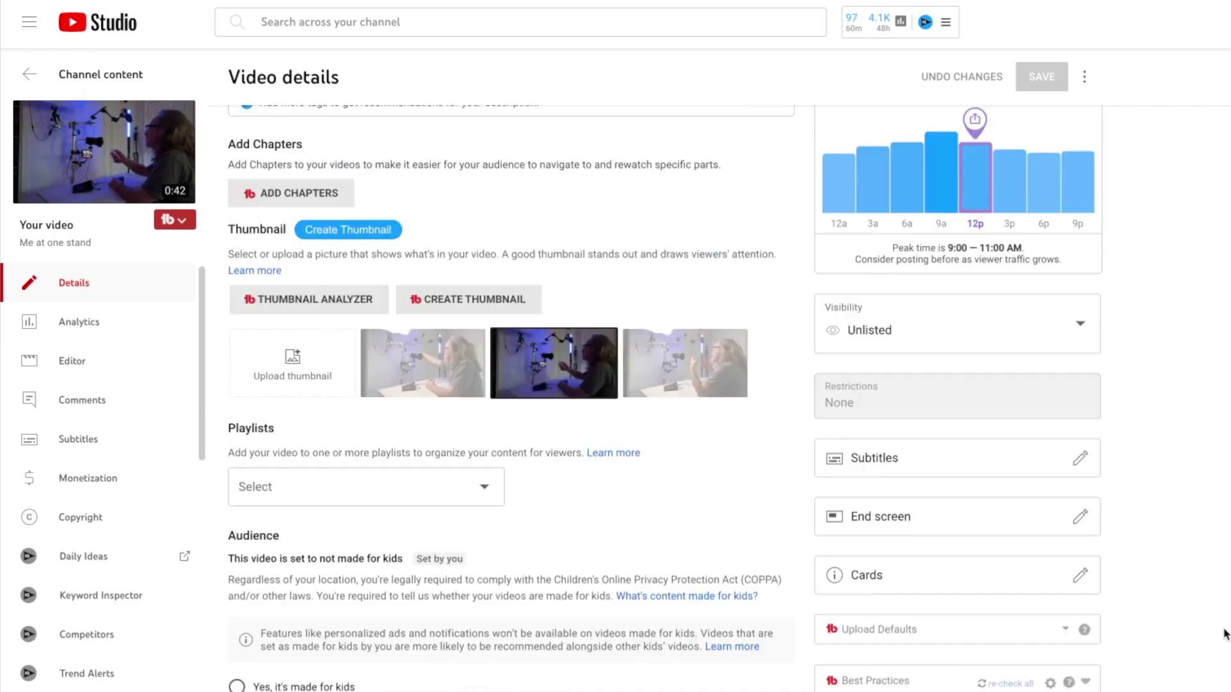
scroll(1225, 635, up, 8)
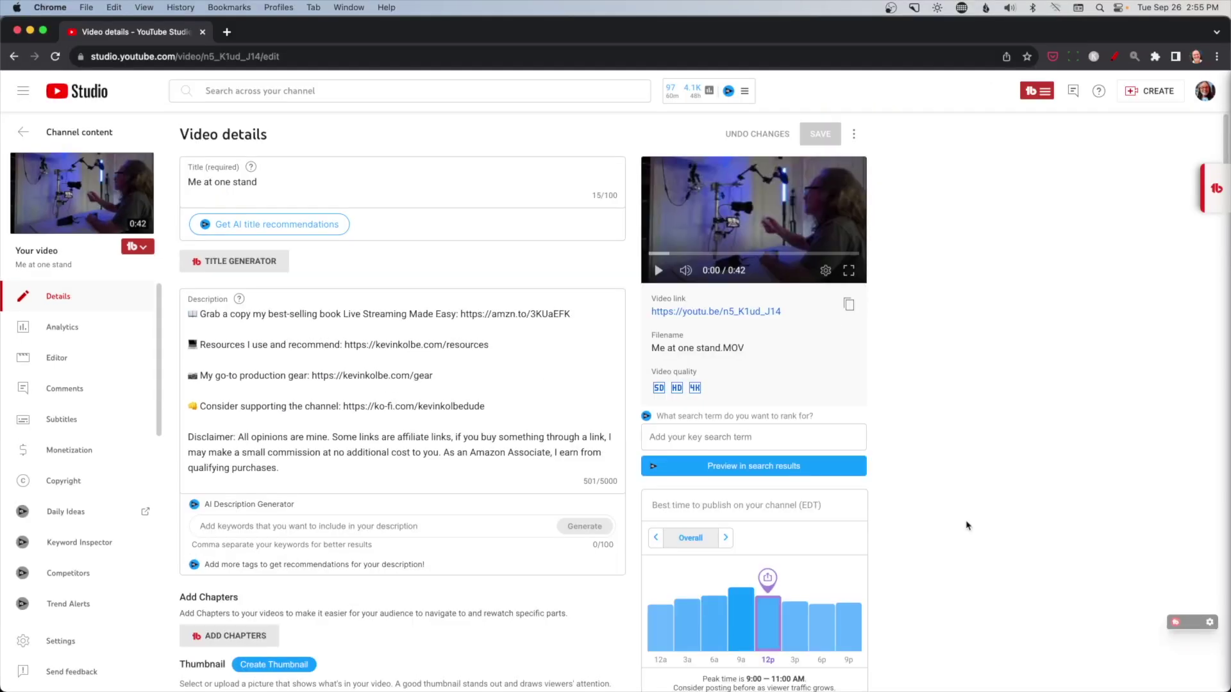
scroll(967, 526, down, 7)
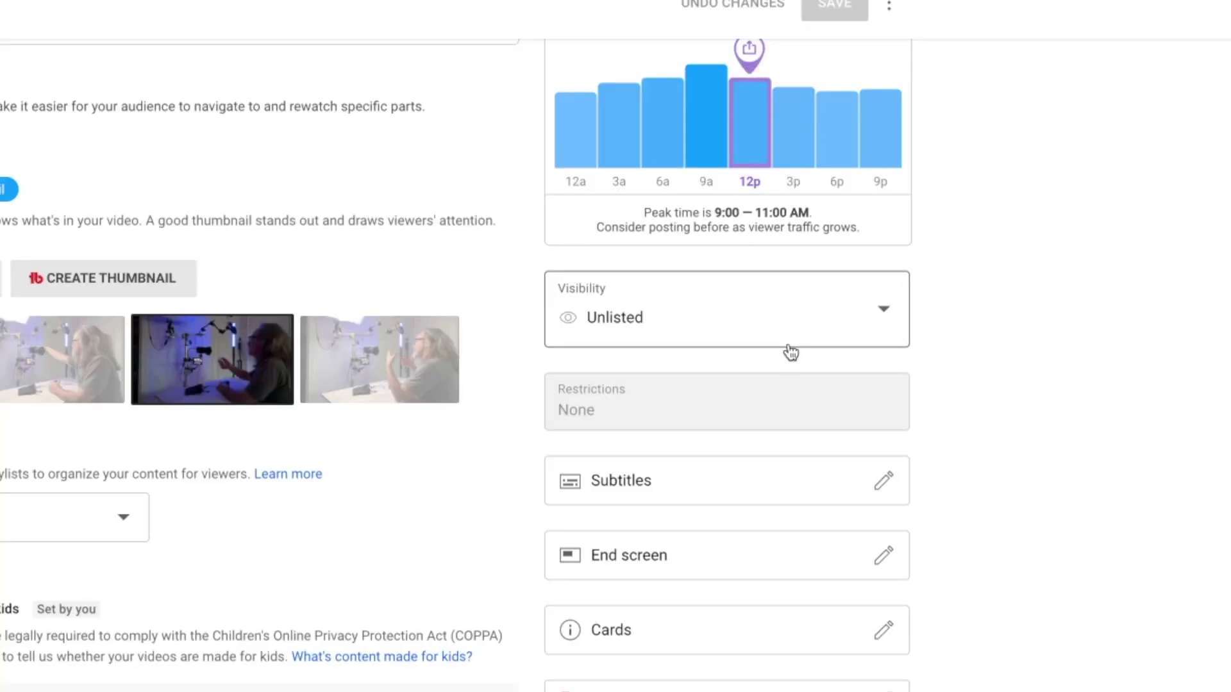
click(768, 318)
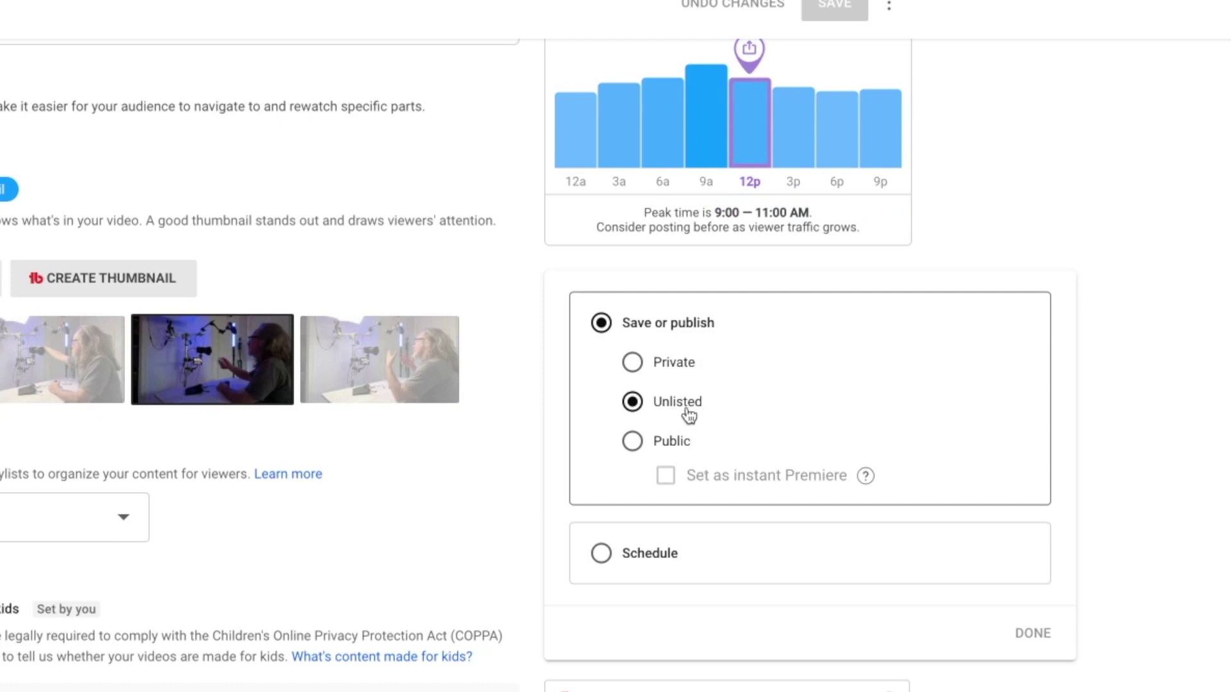
click(1146, 501)
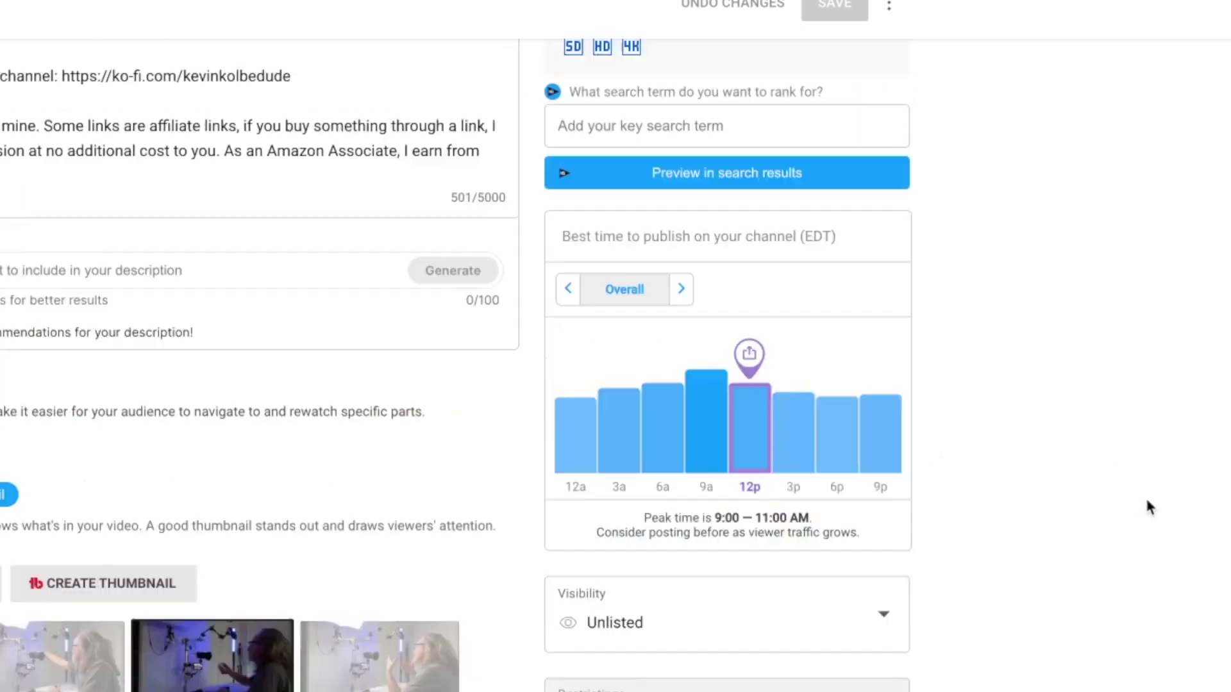
scroll(1146, 500, up, 5)
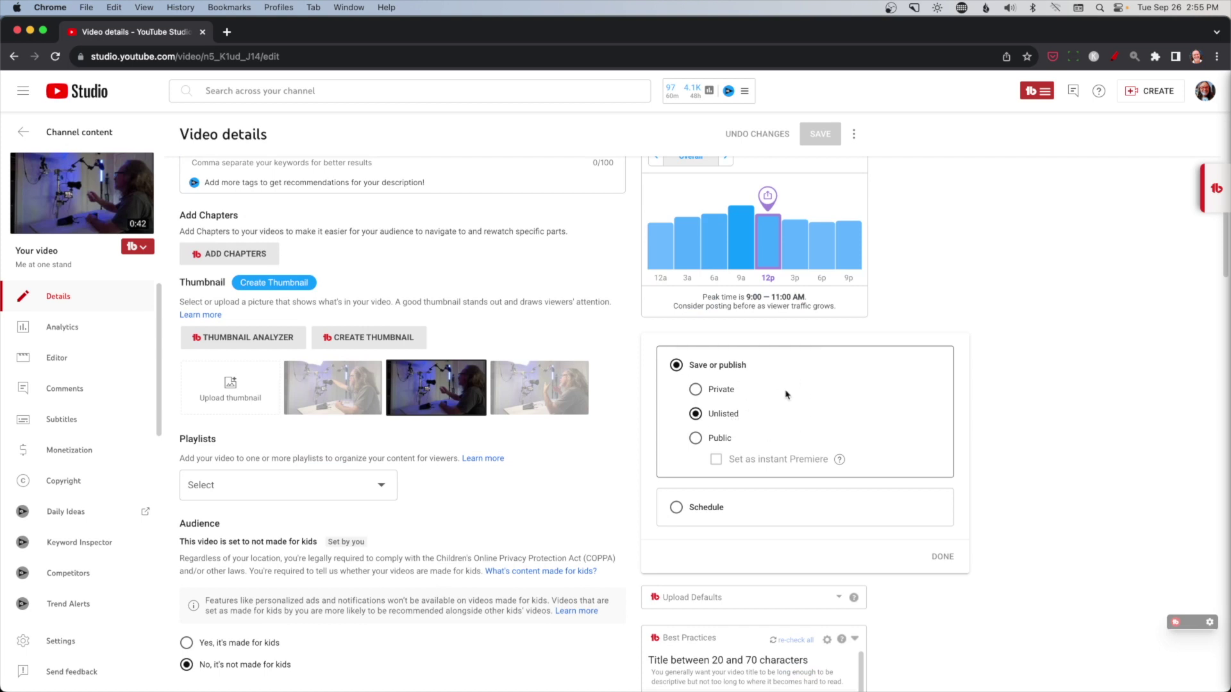
click(716, 392)
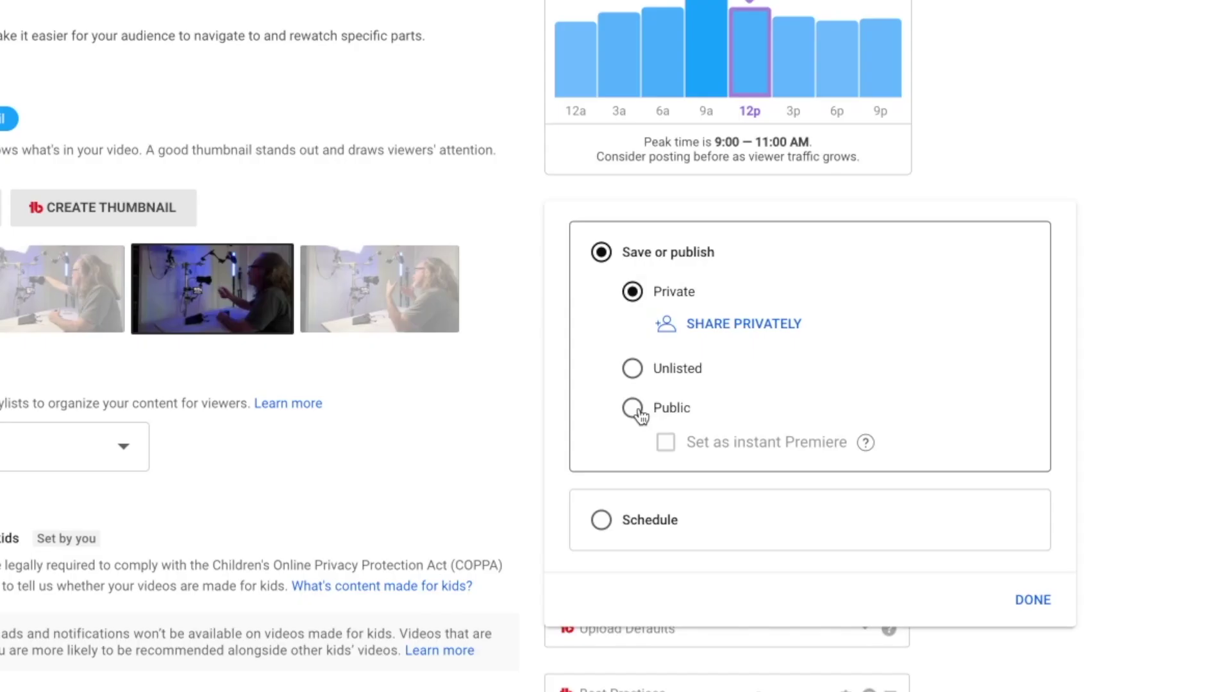
click(696, 463)
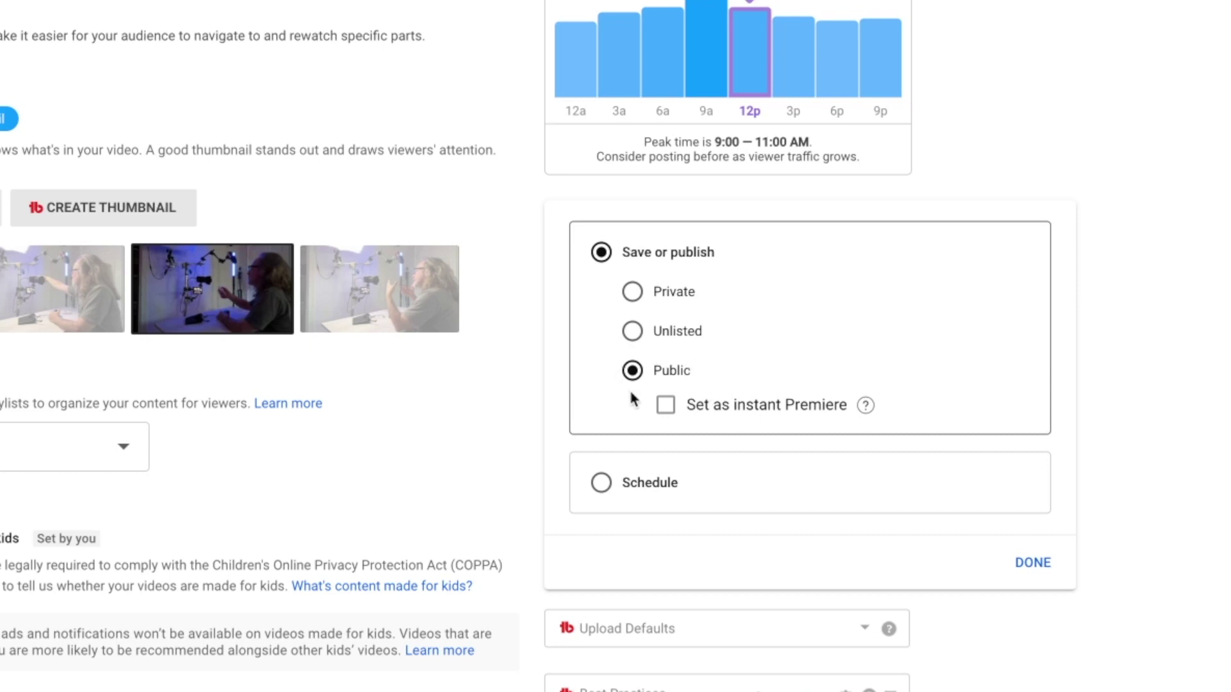
scroll(706, 346, down, 1)
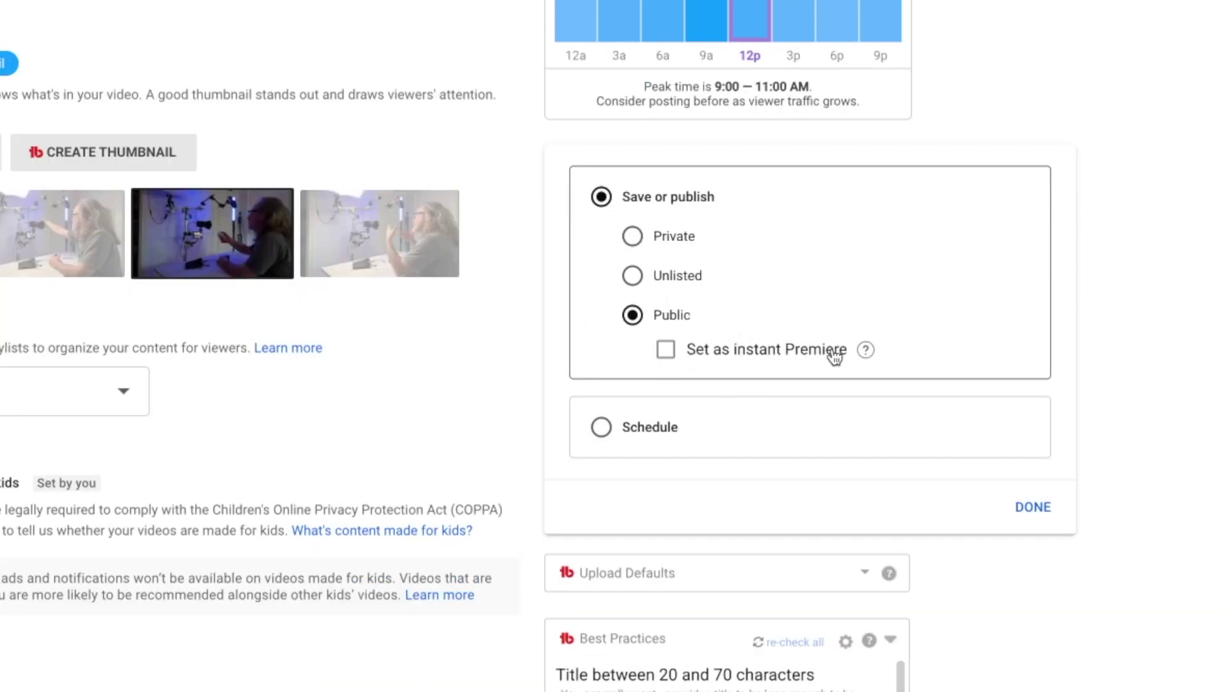
click(602, 428)
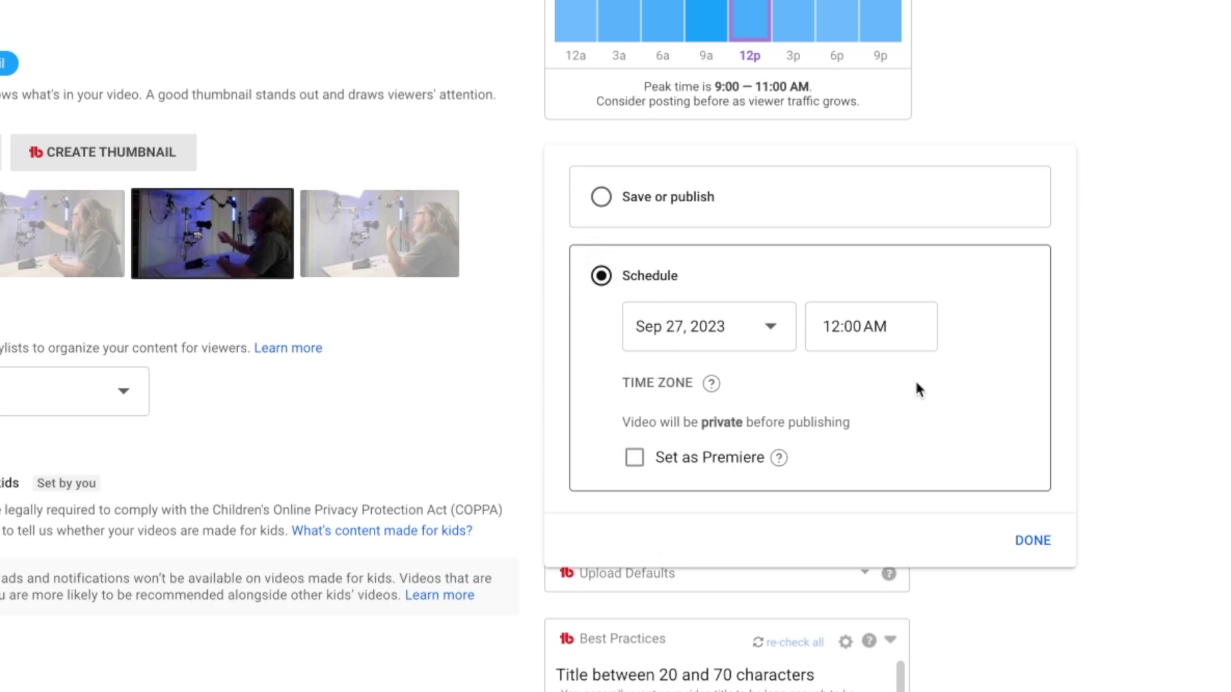
click(771, 330)
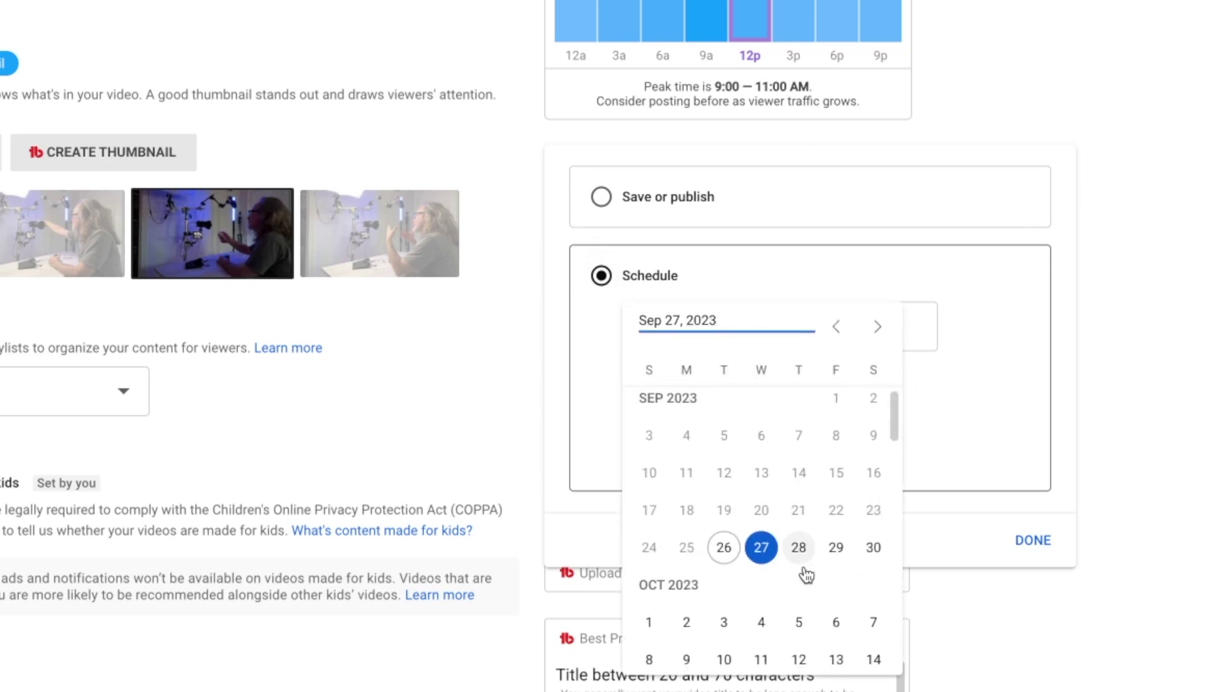
click(761, 549)
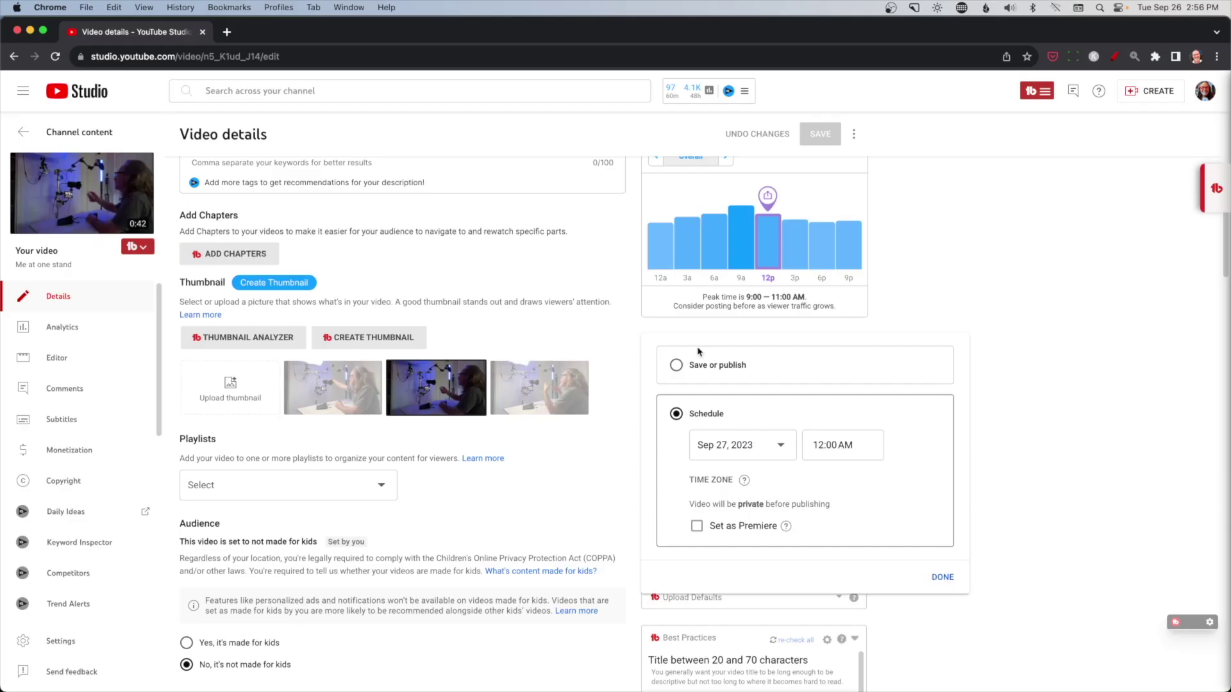
click(731, 369)
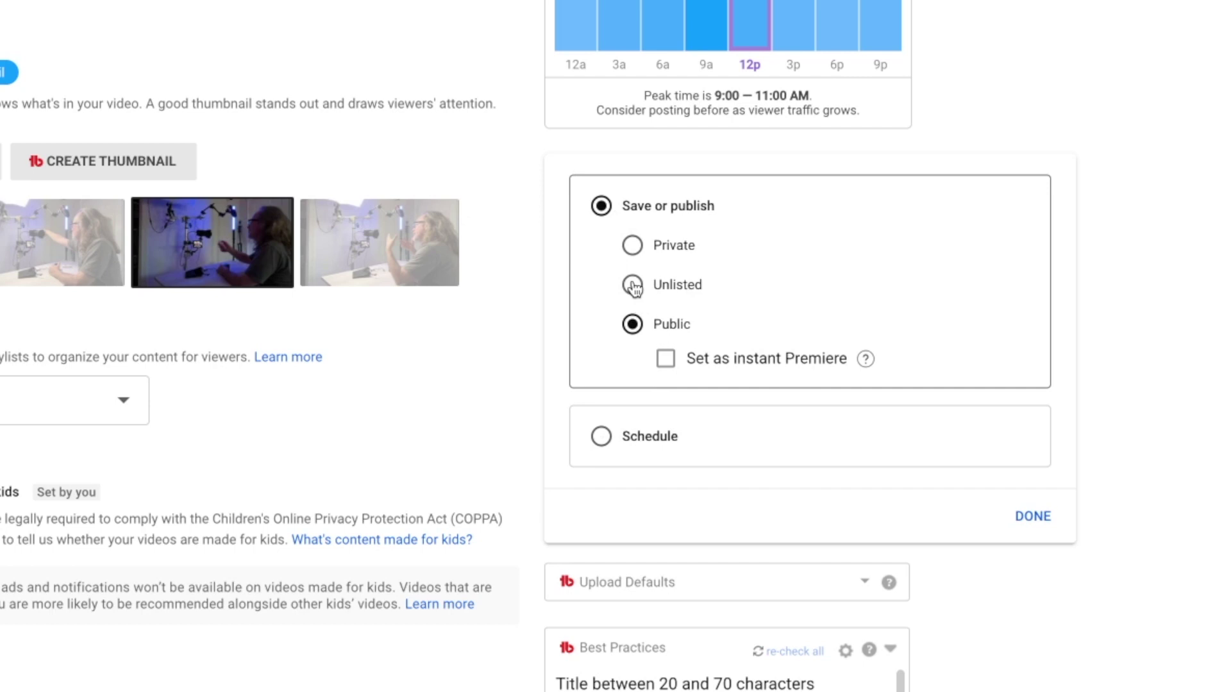
click(633, 286)
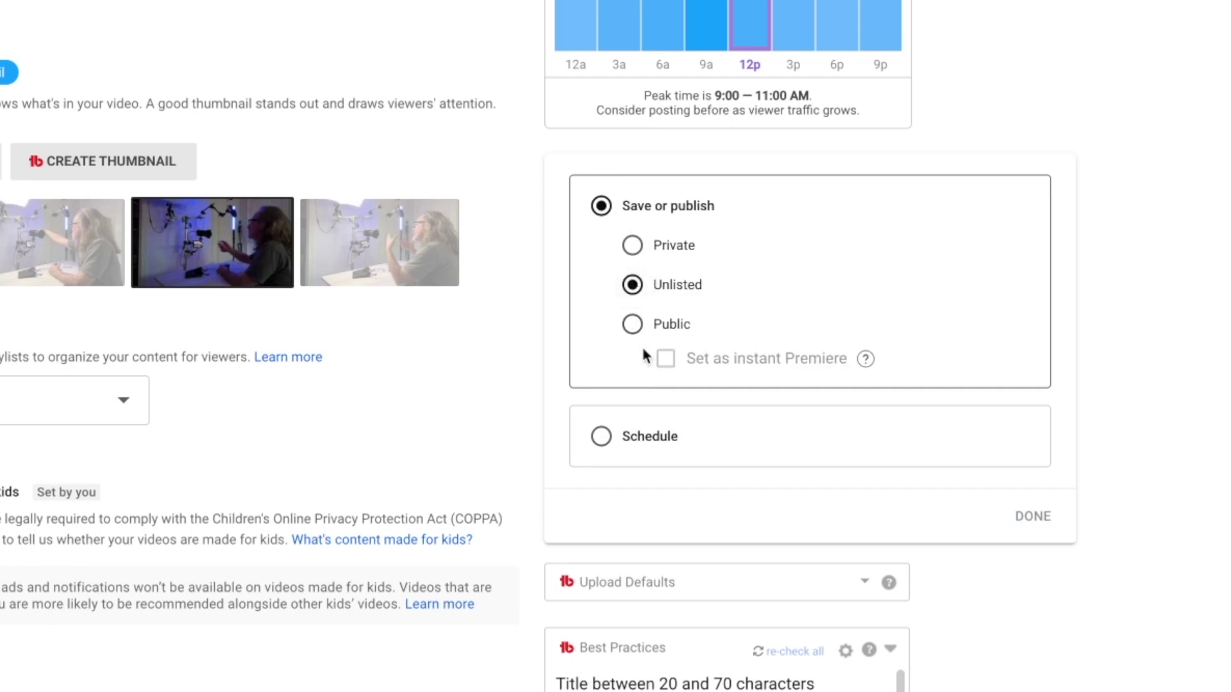
click(601, 439)
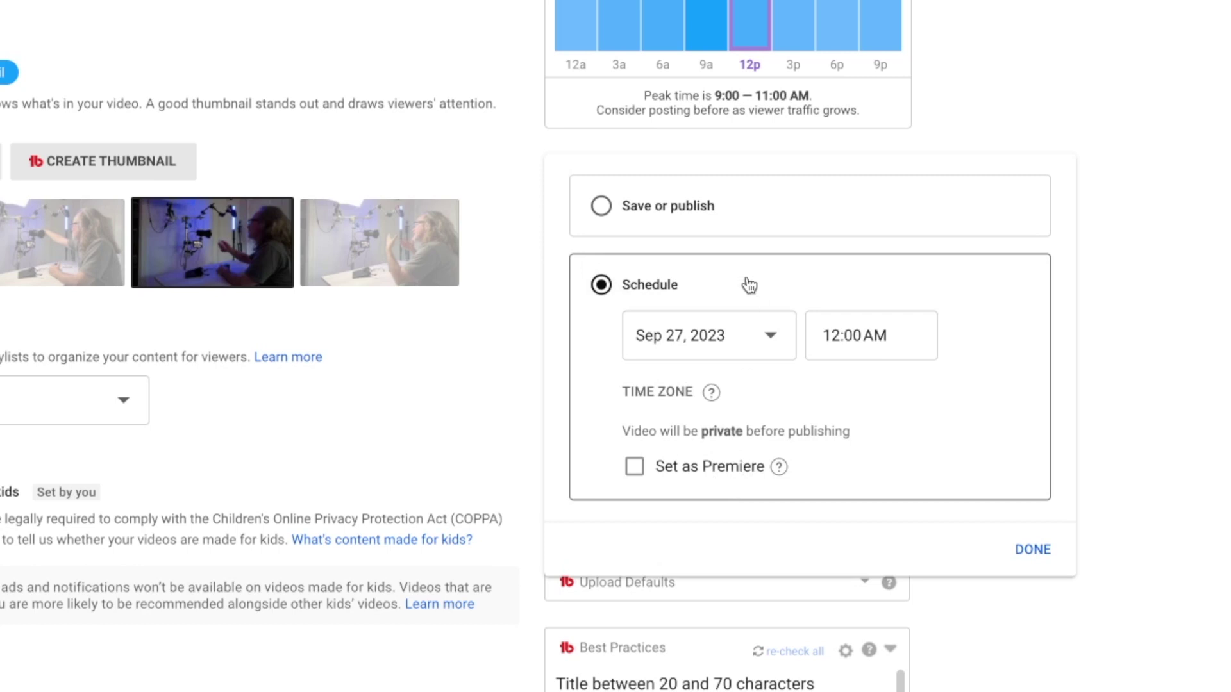
click(658, 210)
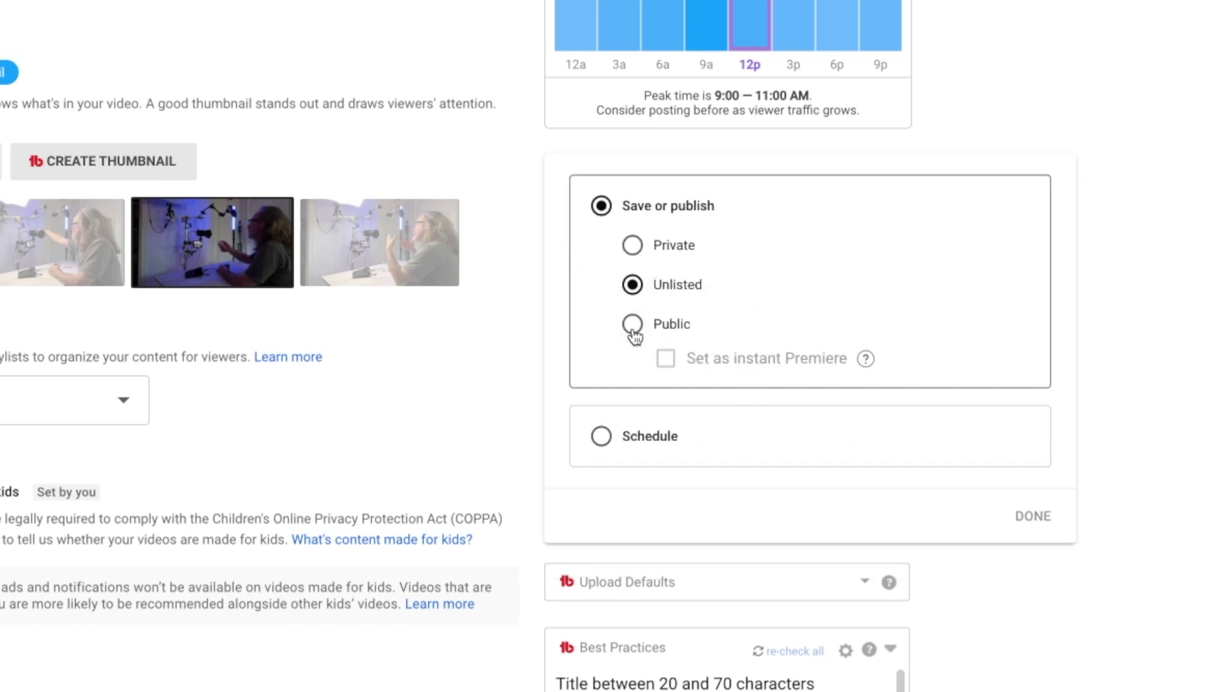
click(1031, 515)
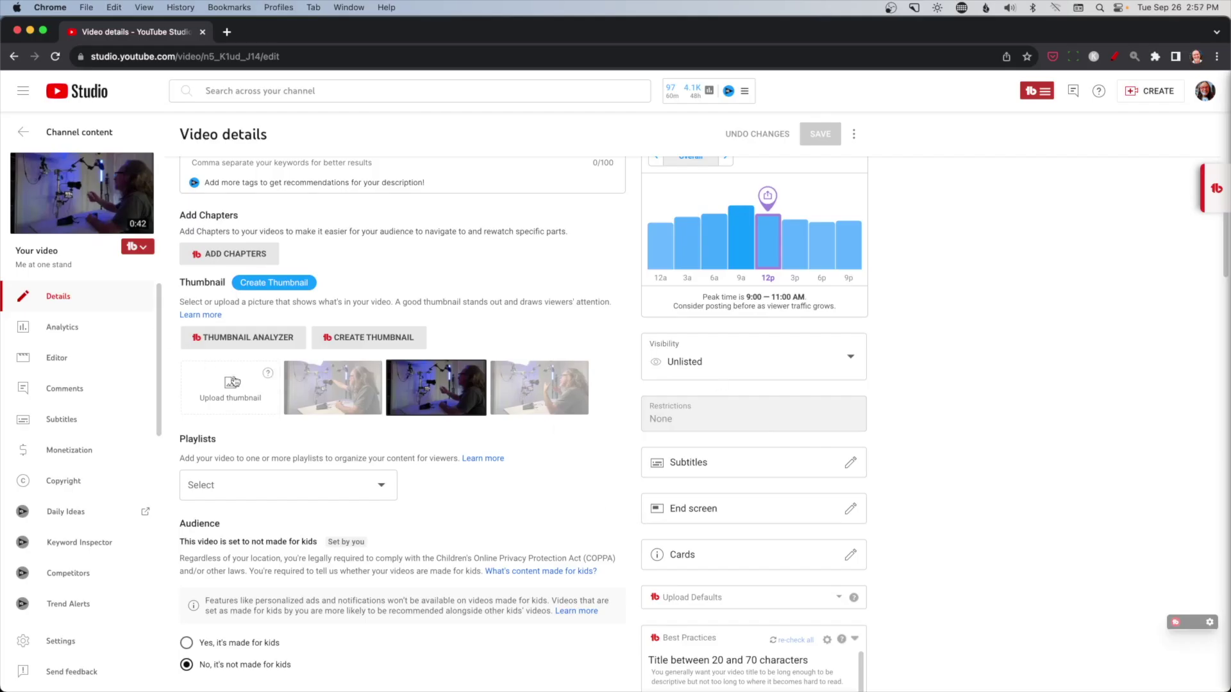
Replace the thumbnail with thumbnail.png from the Desktop and save the video
click(330, 384)
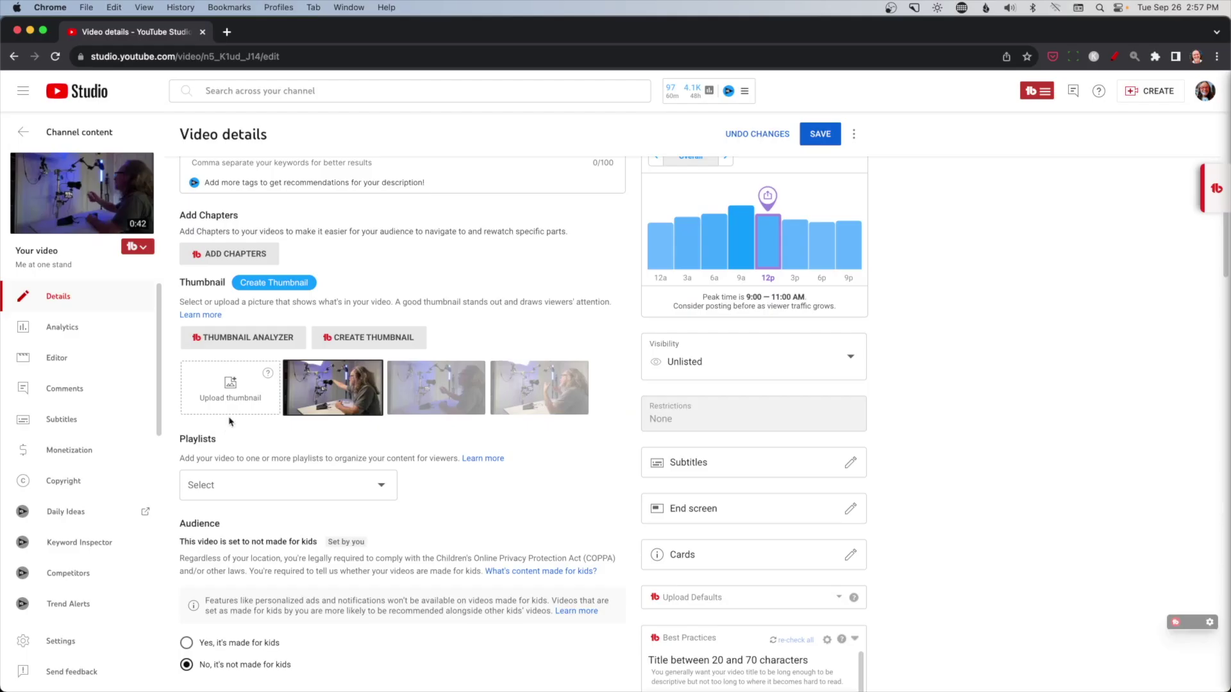
click(356, 378)
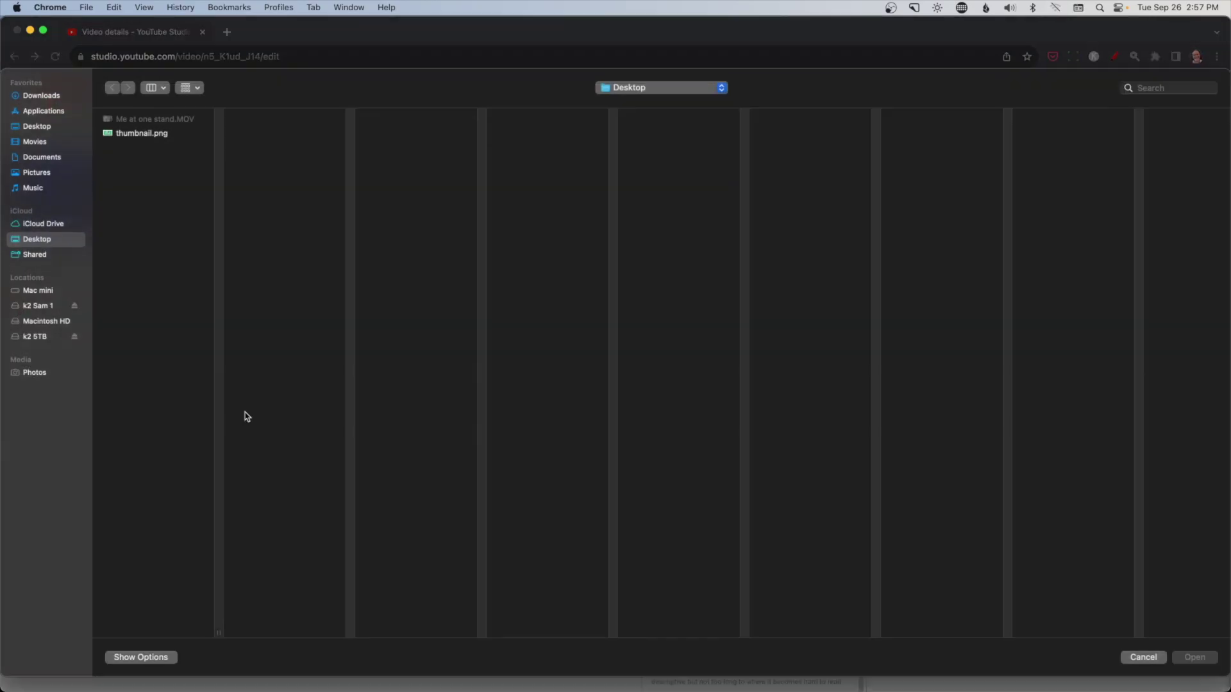
click(153, 135)
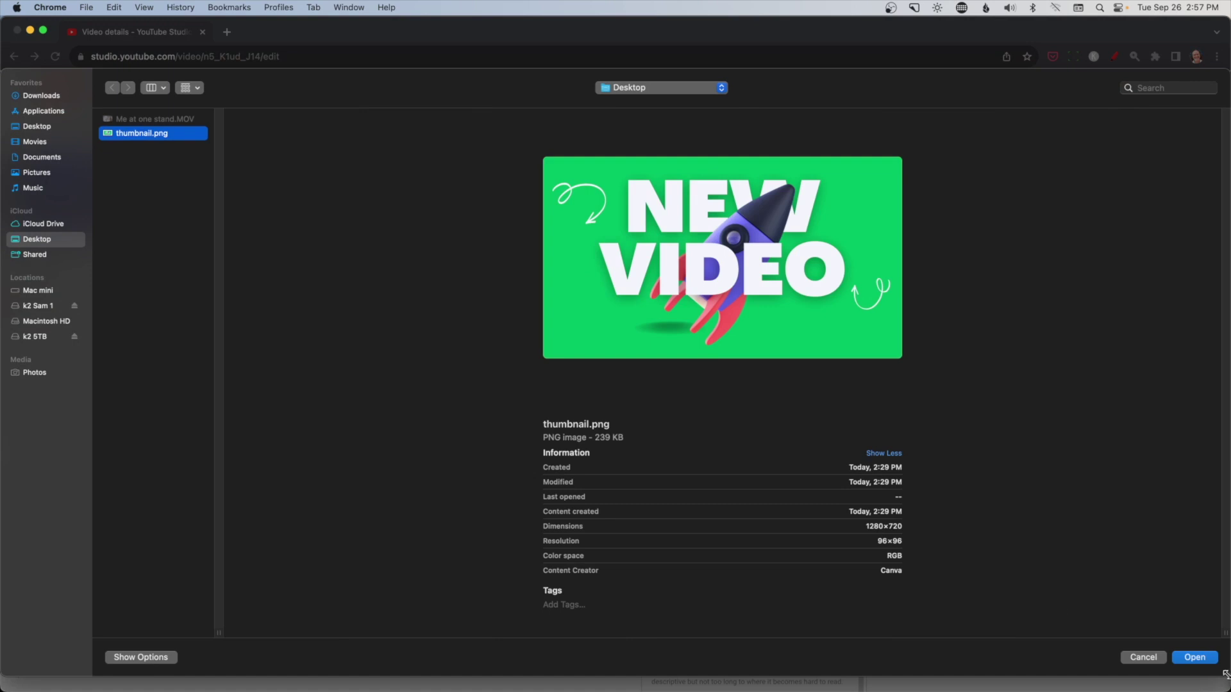
click(1186, 661)
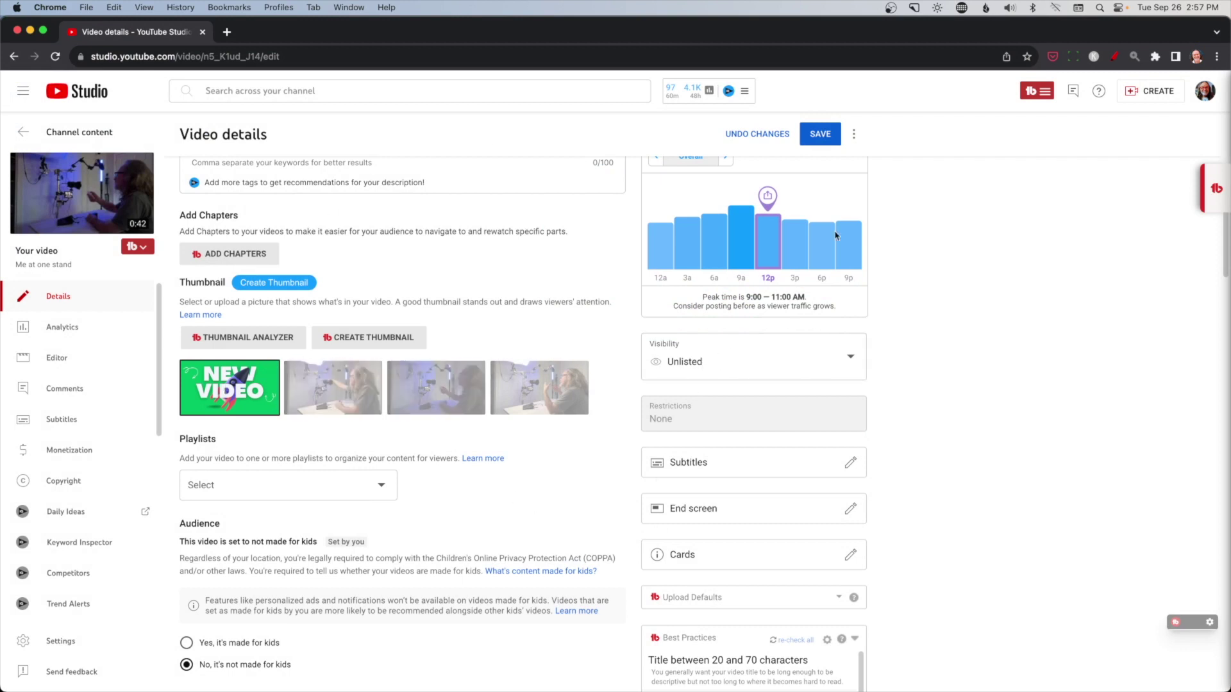
click(814, 137)
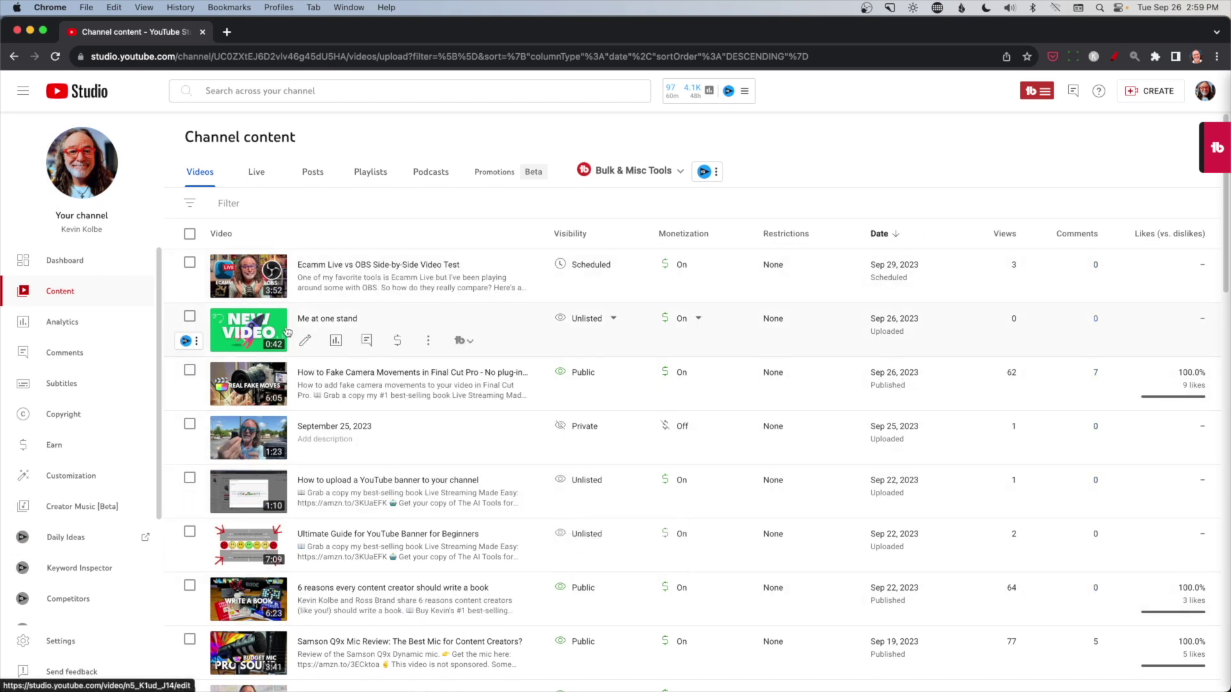
click(305, 341)
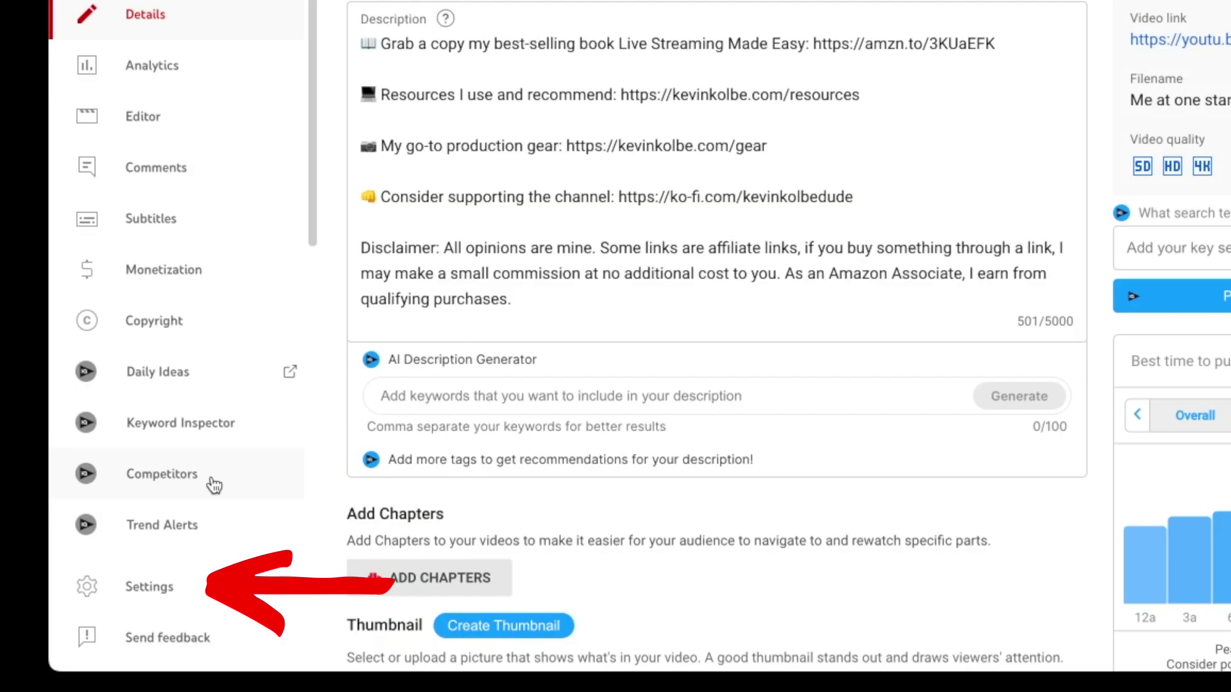
scroll(95, 578, down, 2)
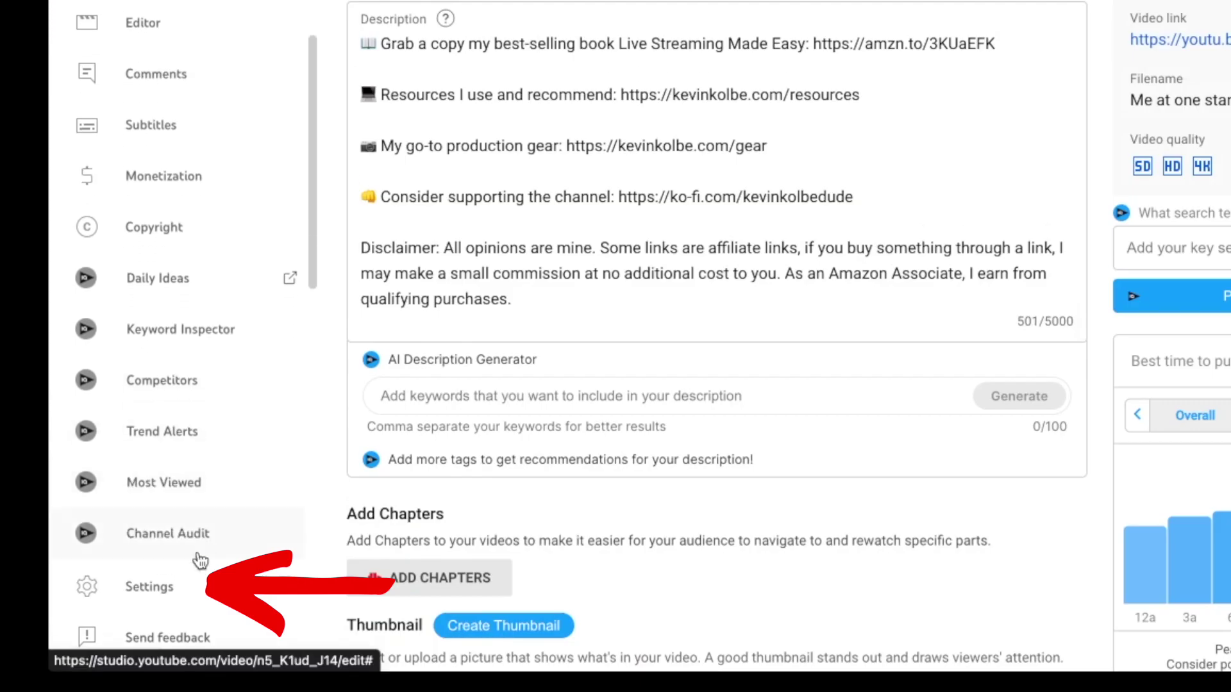
click(149, 587)
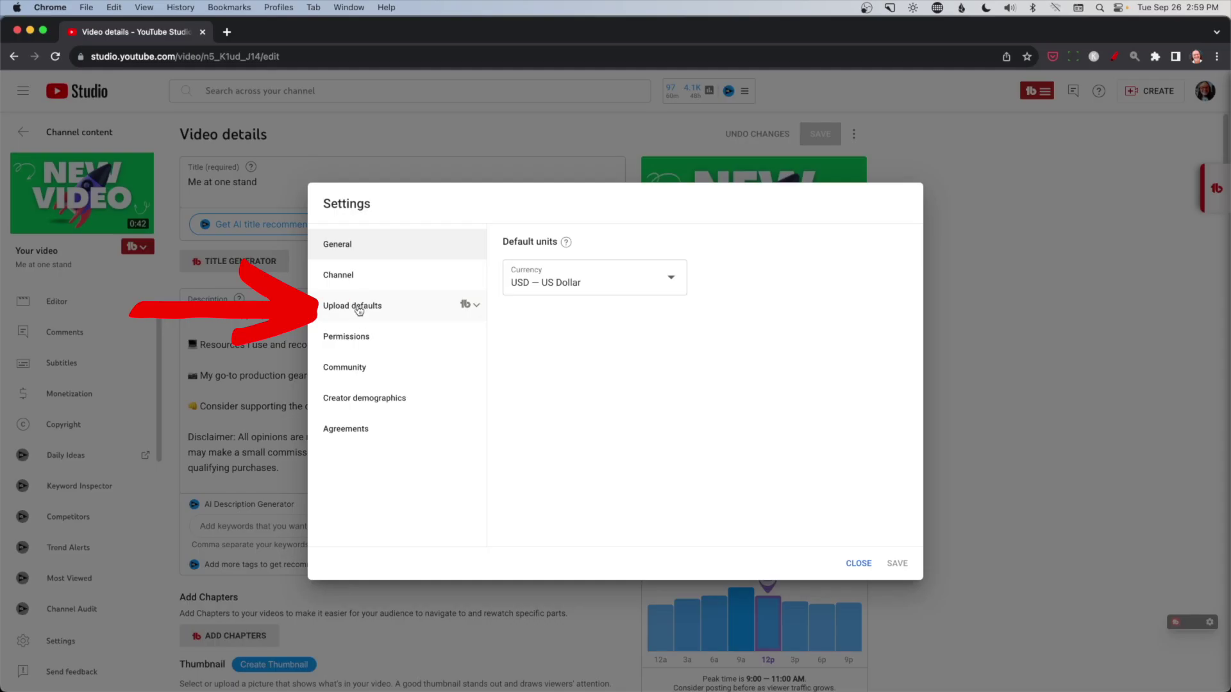
Show the Upload defaults and read through the pre-filled default description
click(358, 309)
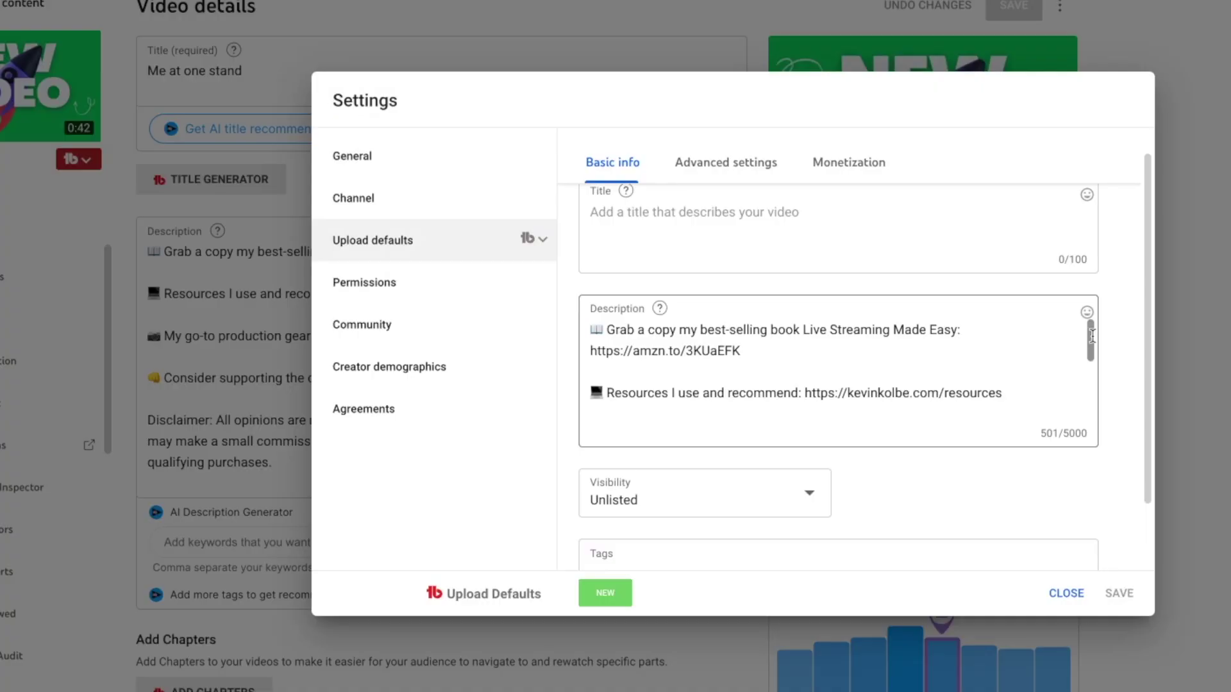
drag(1090, 338, 1090, 364)
scroll(583, 332, up, 3)
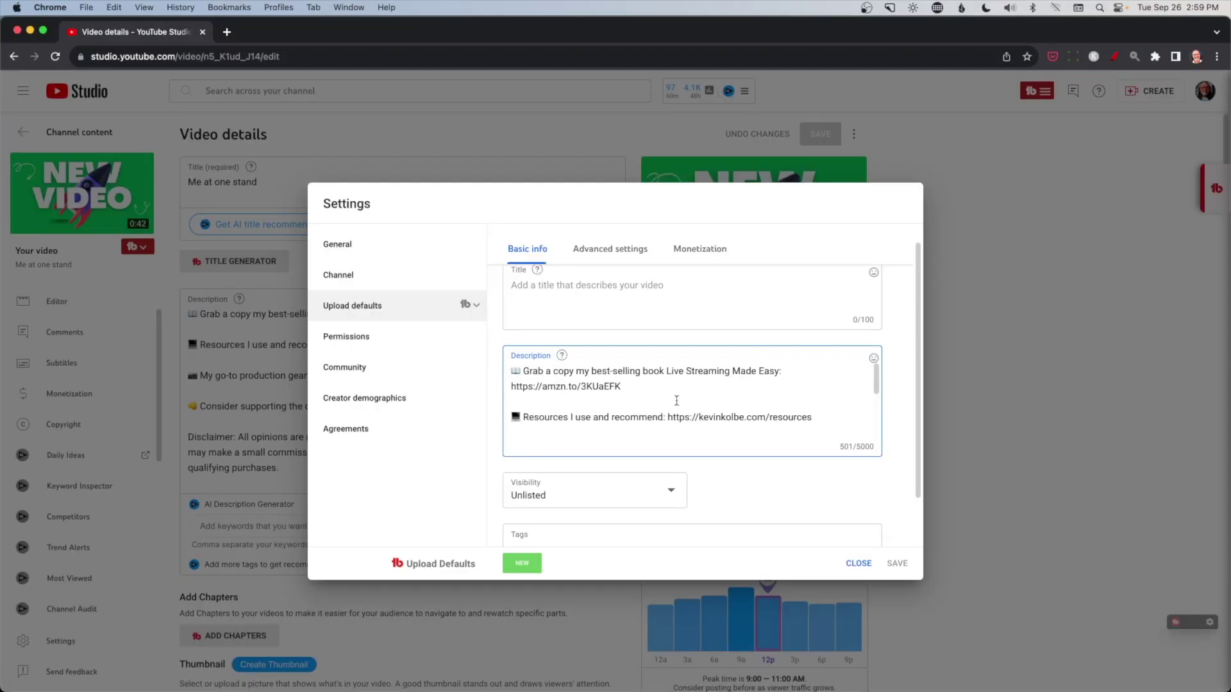
scroll(857, 400, down, 2)
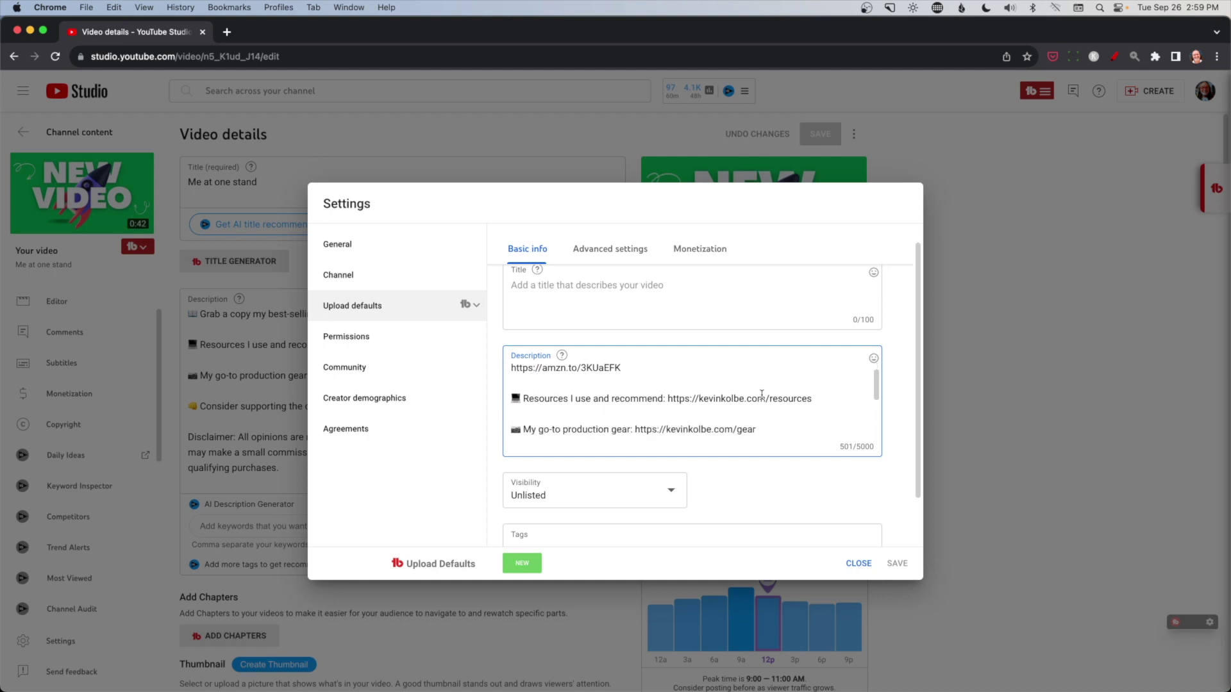
scroll(718, 413, down, 5)
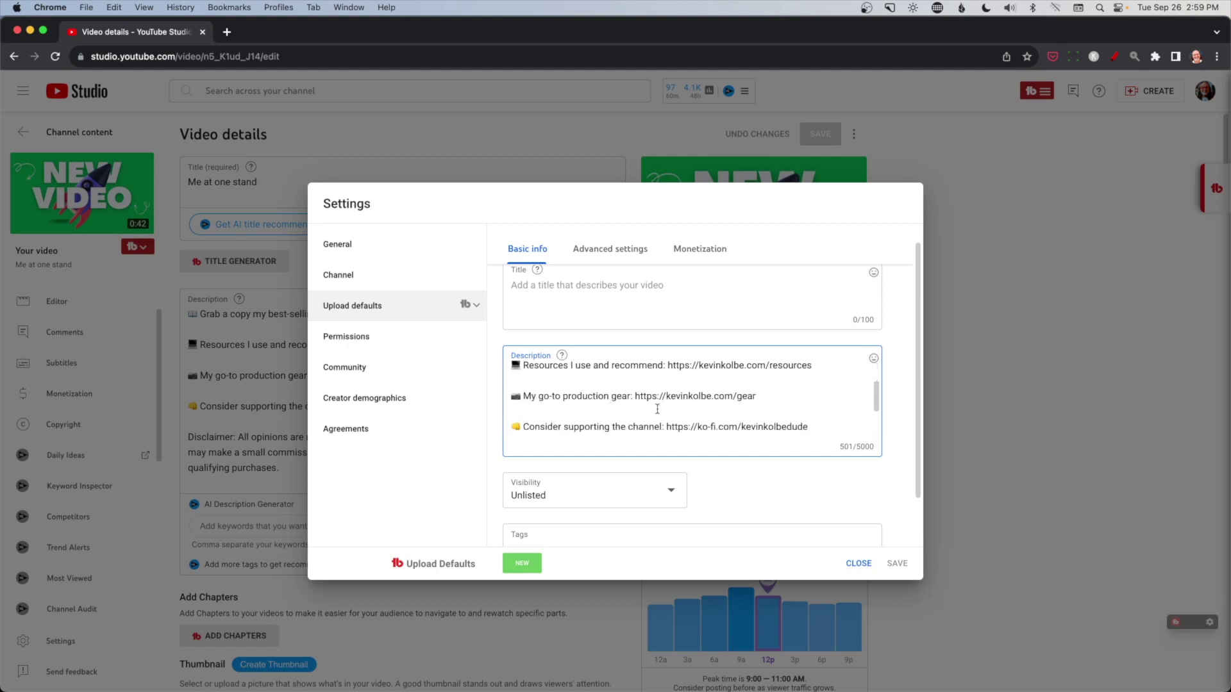
scroll(657, 408, down, 2)
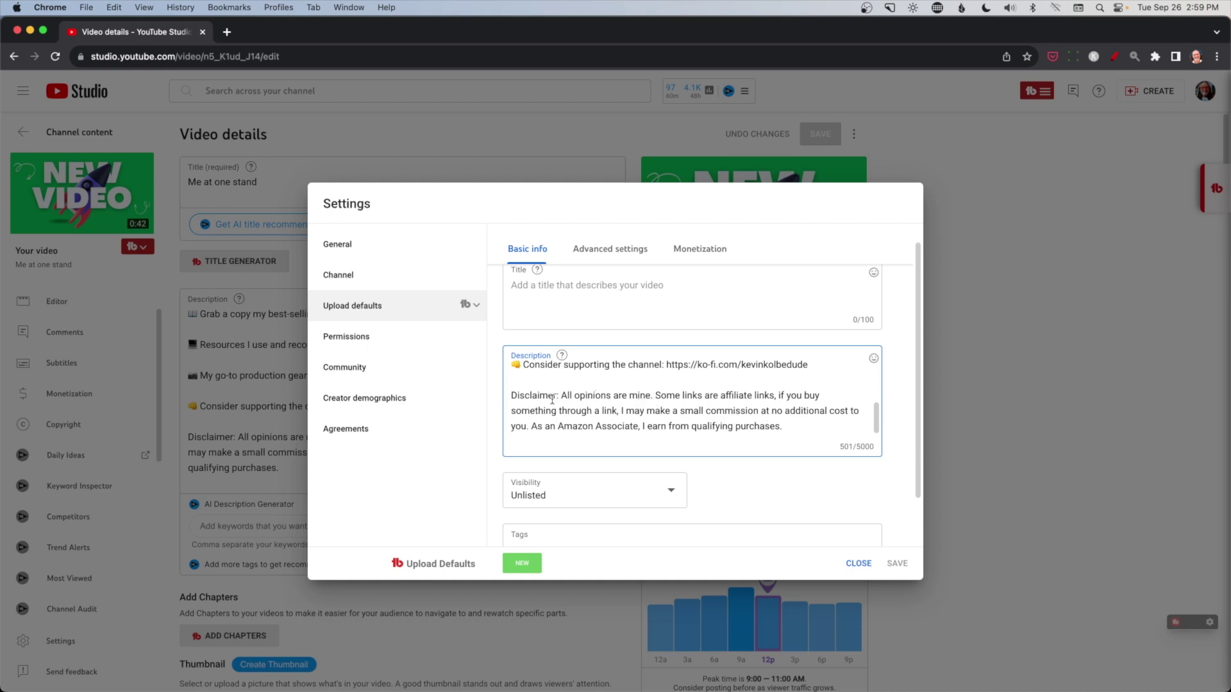
scroll(808, 422, up, 10)
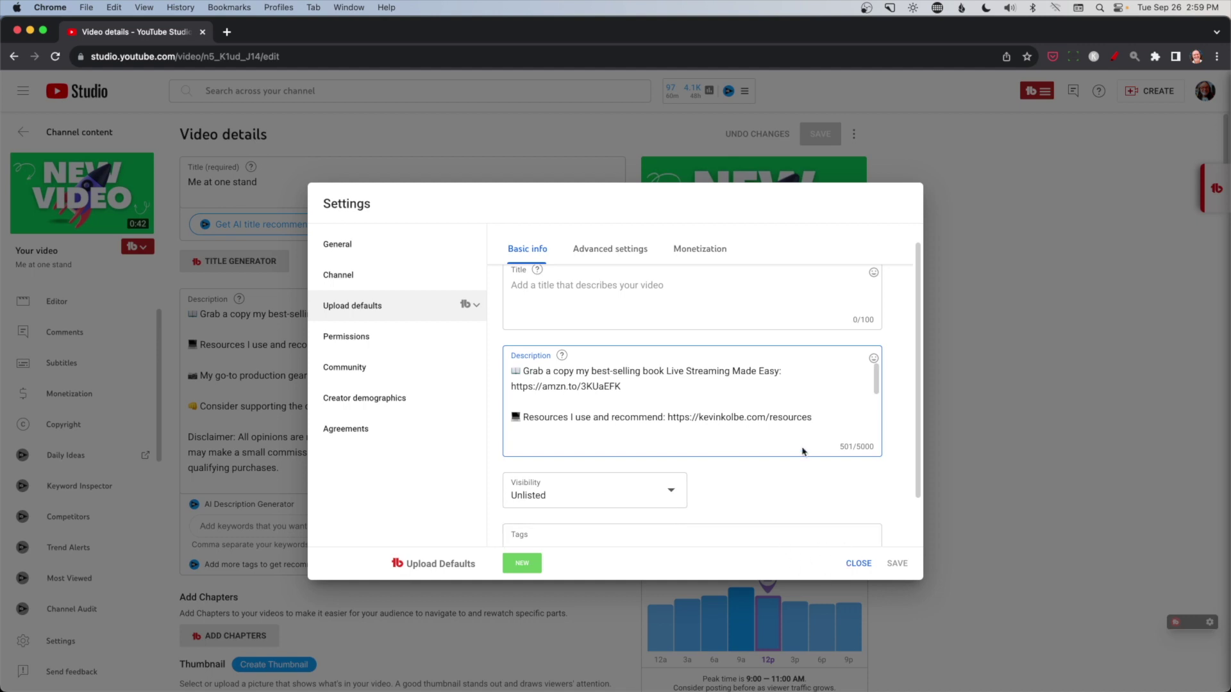
scroll(833, 386, down, 5)
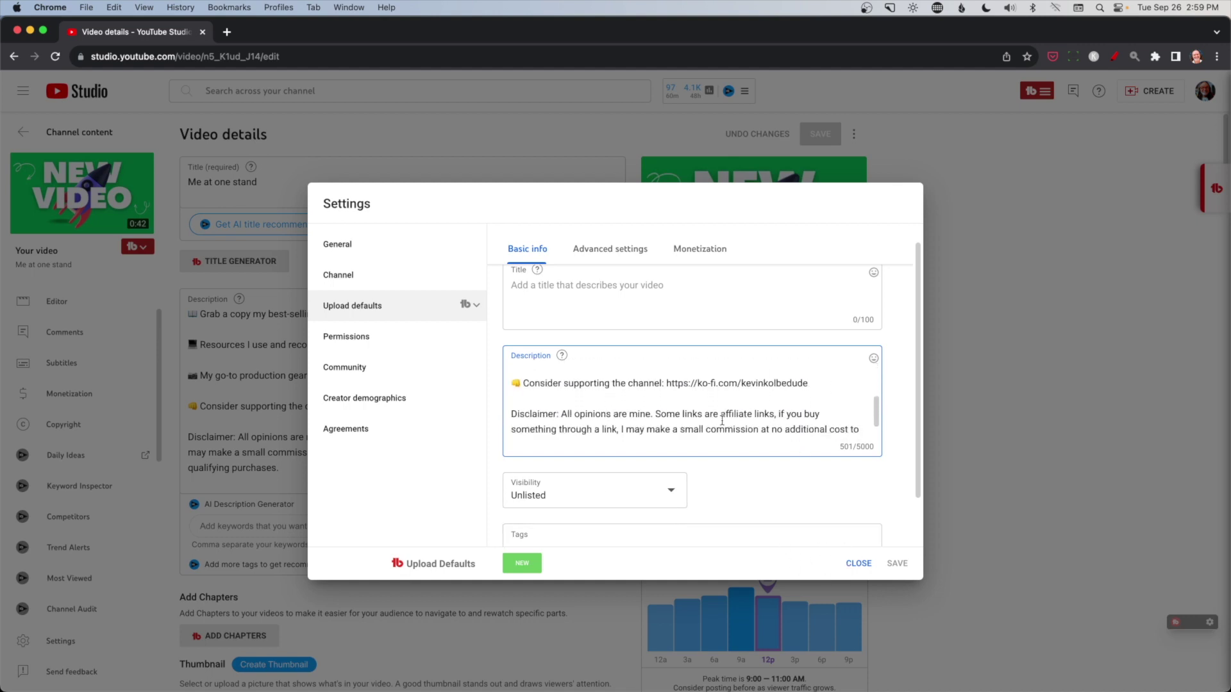
scroll(723, 421, up, 5)
scroll(723, 420, up, 1)
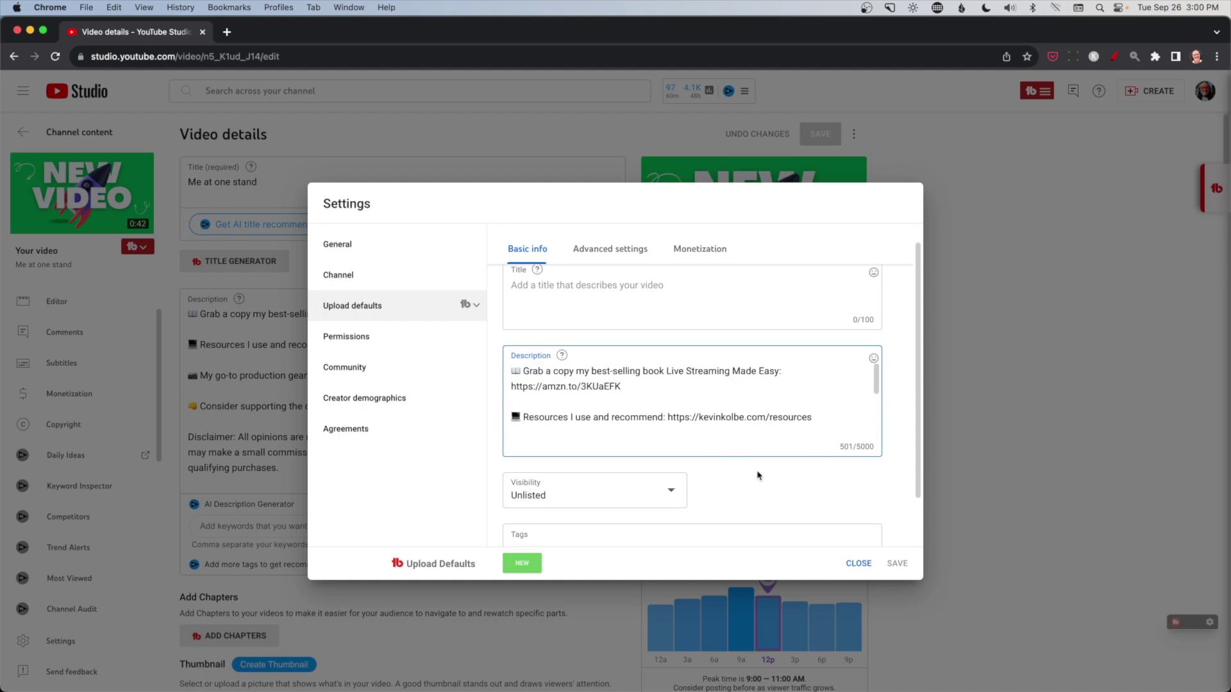
scroll(774, 487, down, 1)
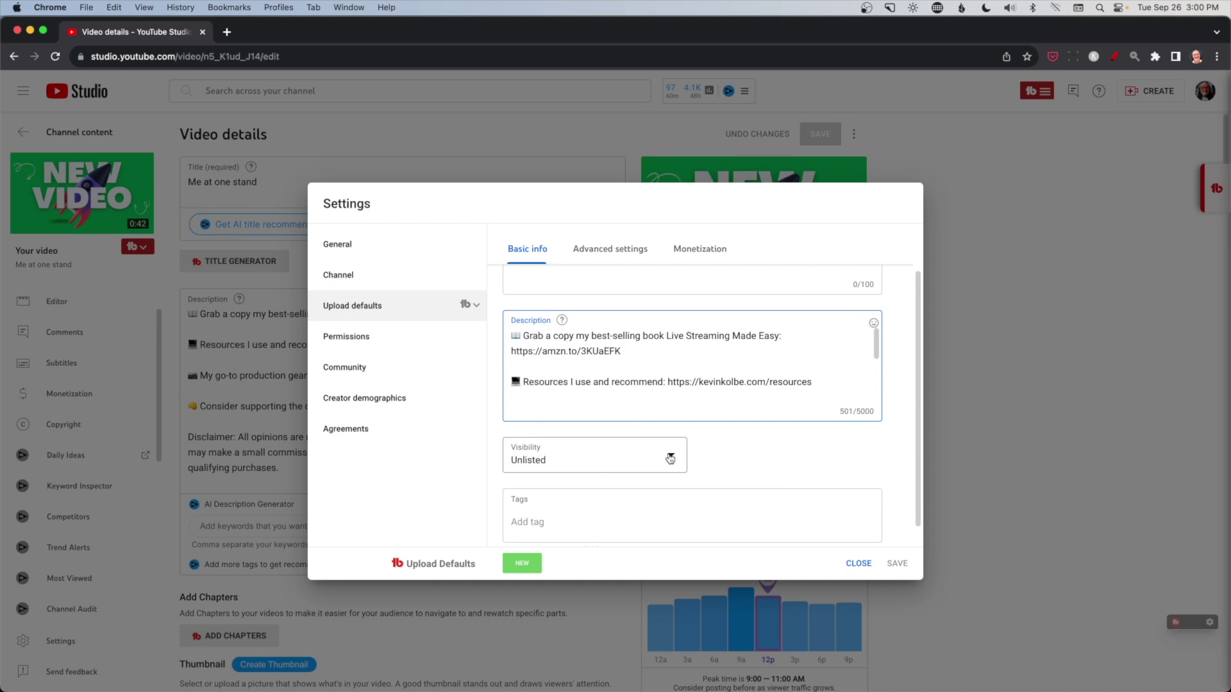
Switch the default upload visibility to Public, then back to Unlisted
click(673, 457)
click(671, 452)
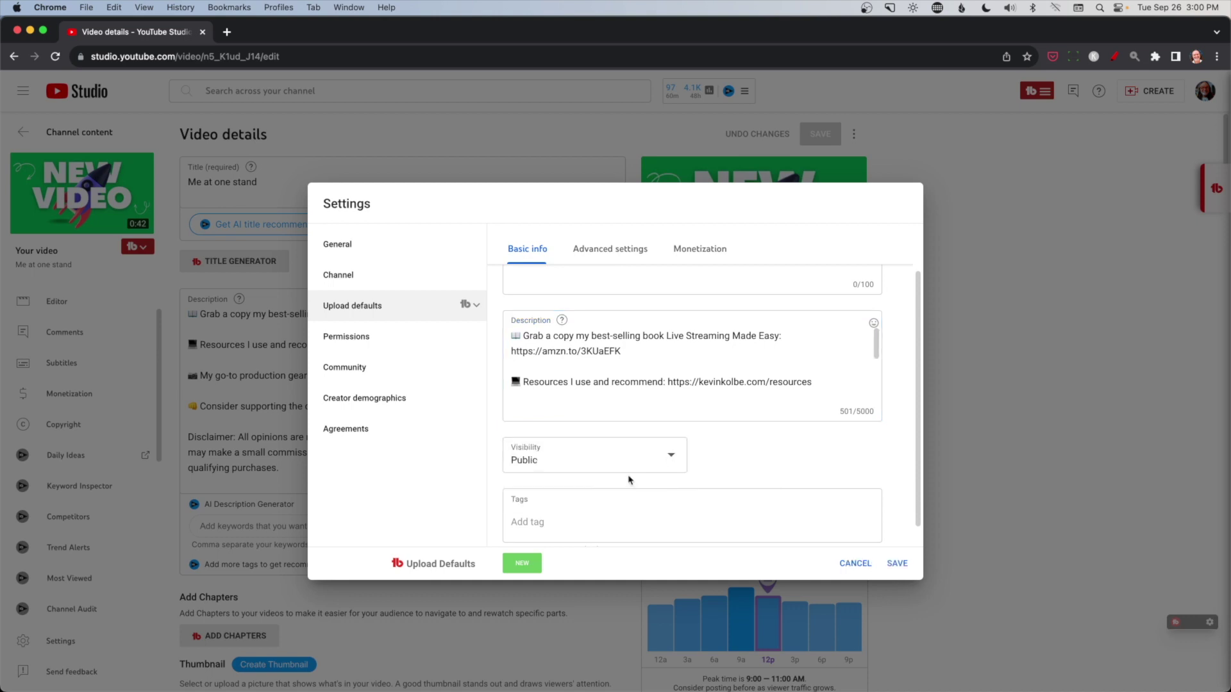
click(674, 458)
click(532, 497)
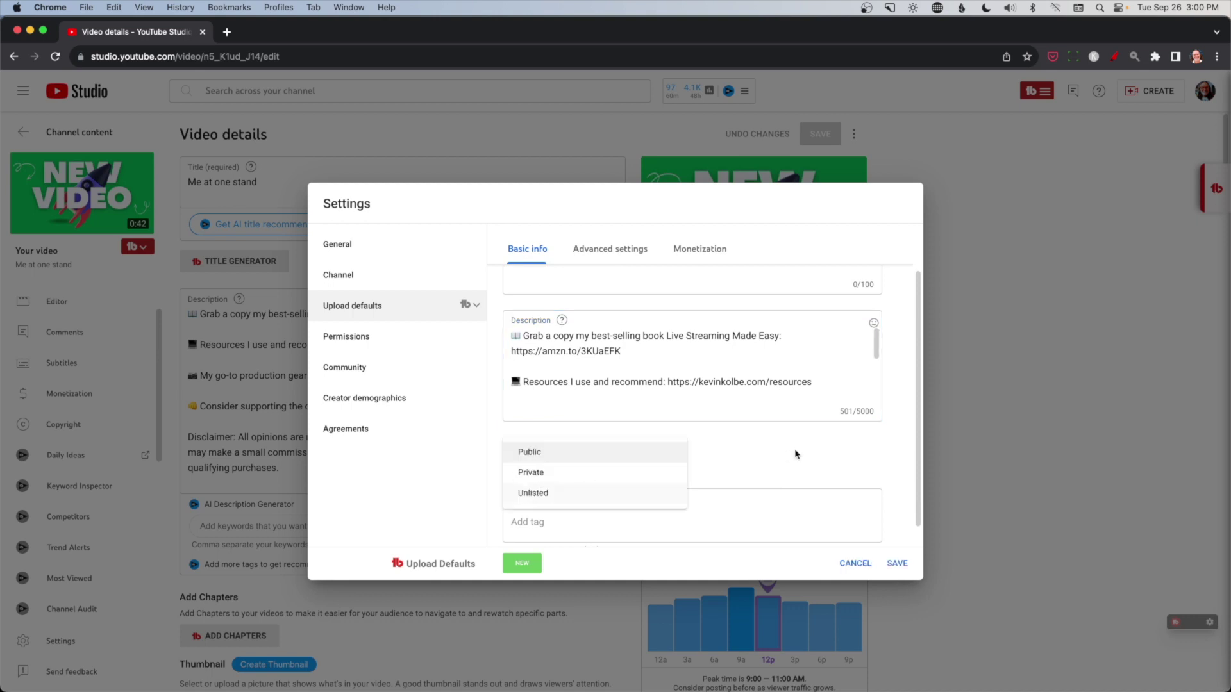
scroll(756, 507, down, 1)
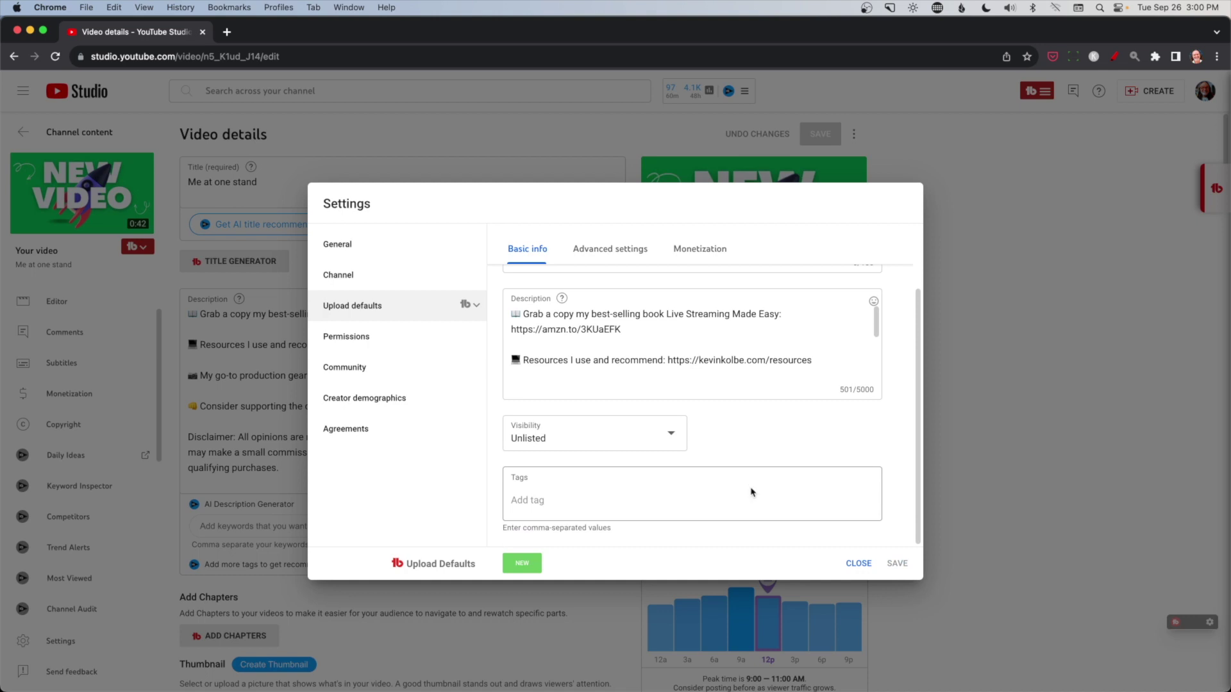
scroll(752, 493, up, 3)
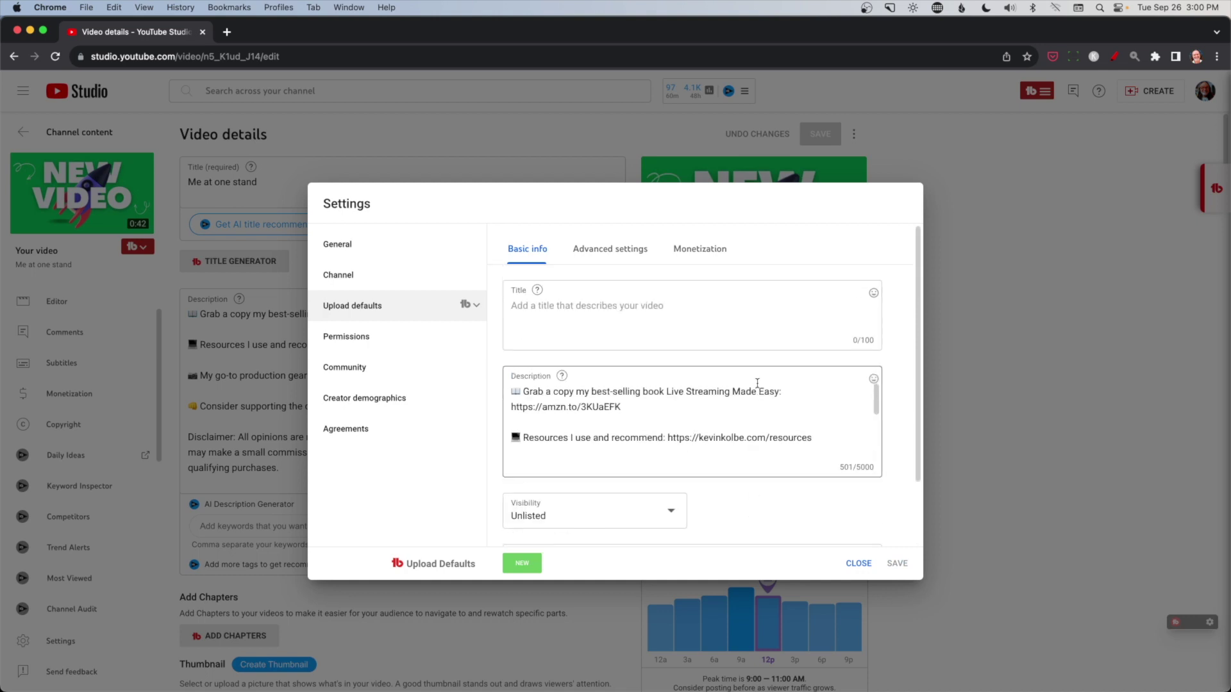
Look over the Advanced settings and Monetization upload defaults, then close Settings
click(622, 249)
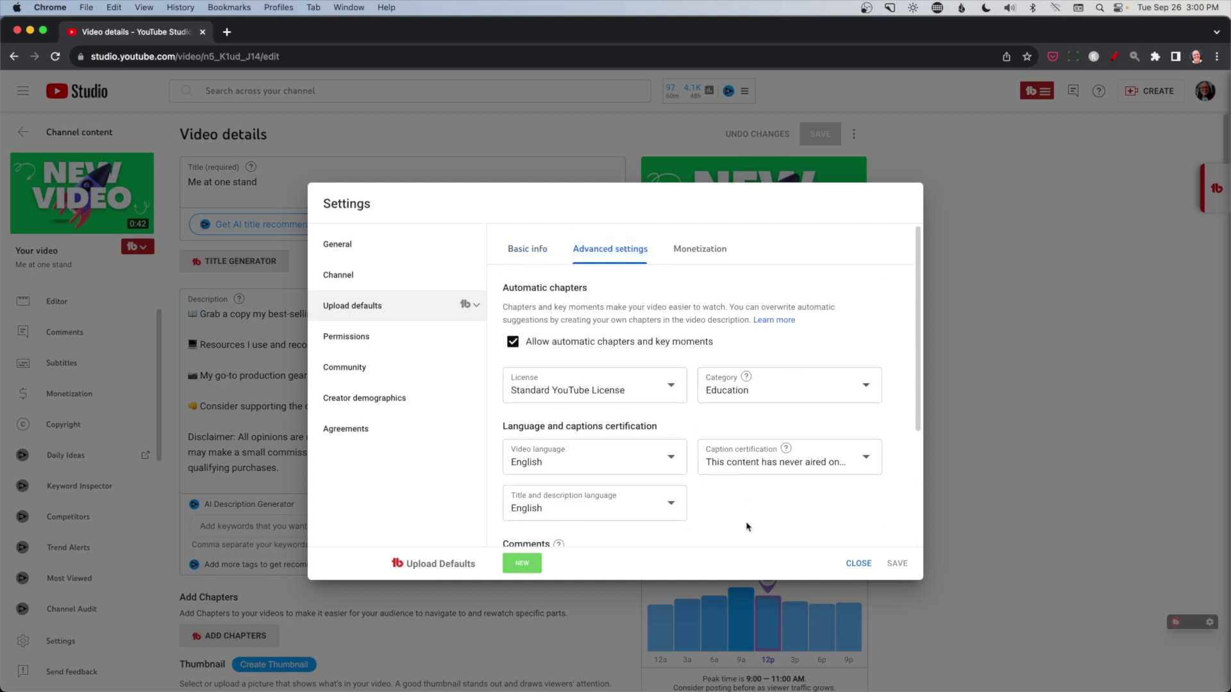
scroll(747, 527, down, 1)
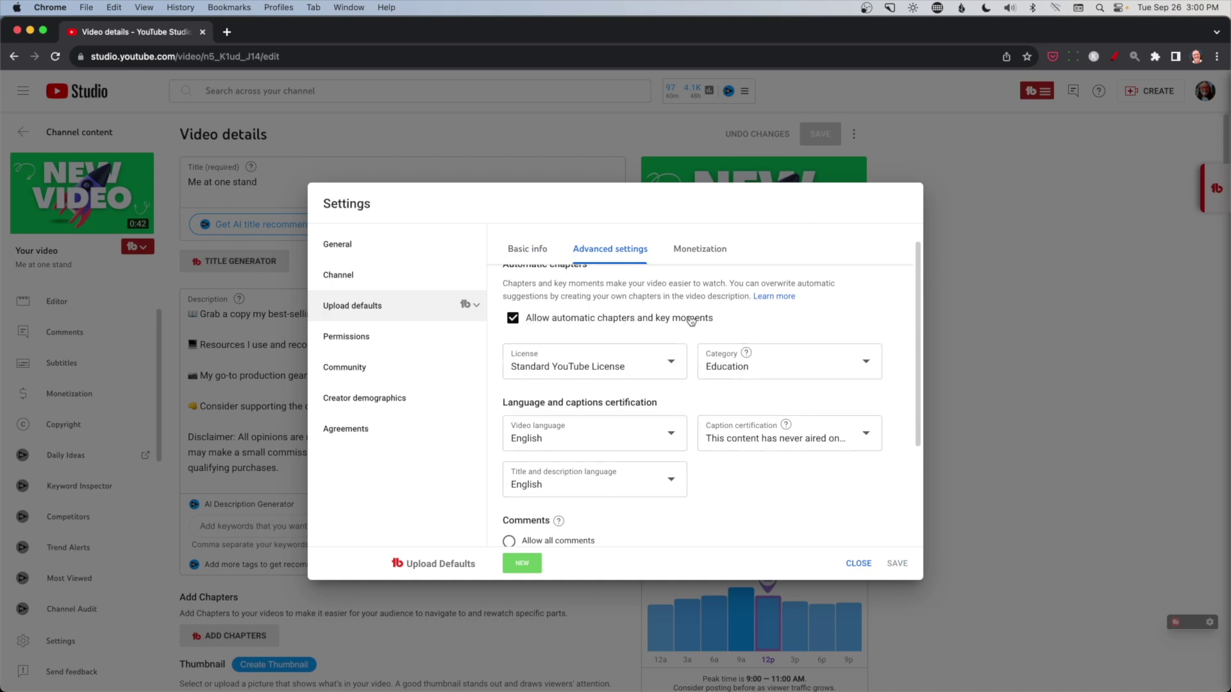
scroll(756, 508, down, 5)
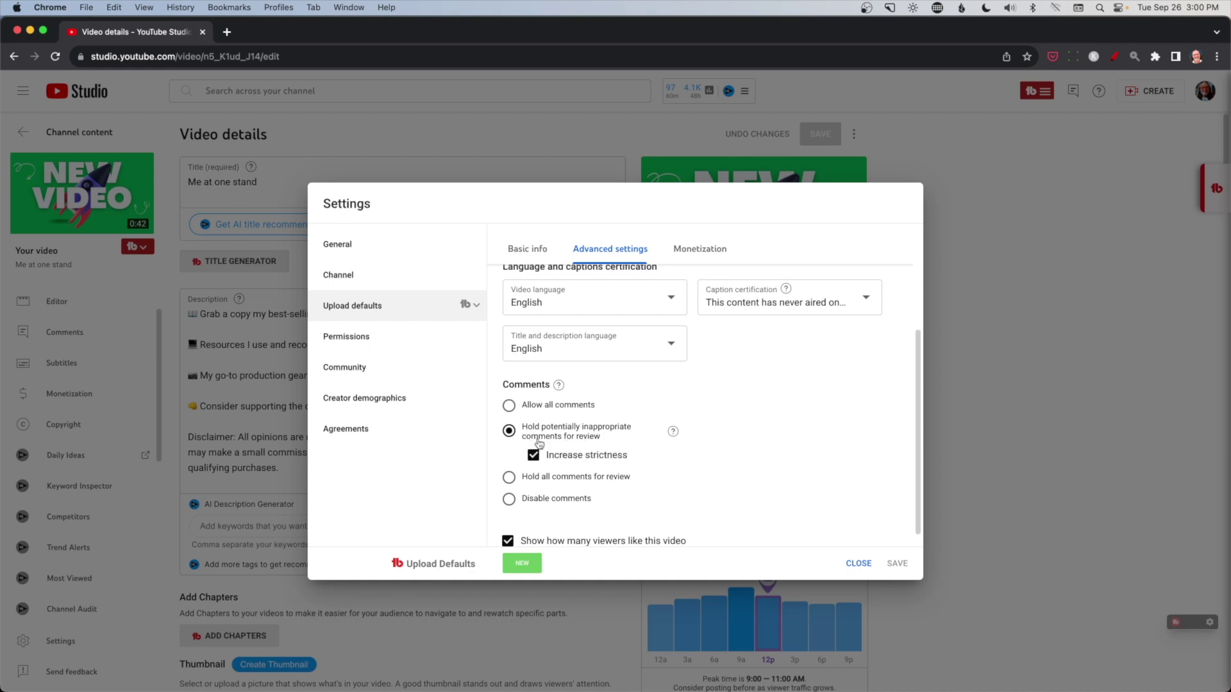
click(688, 259)
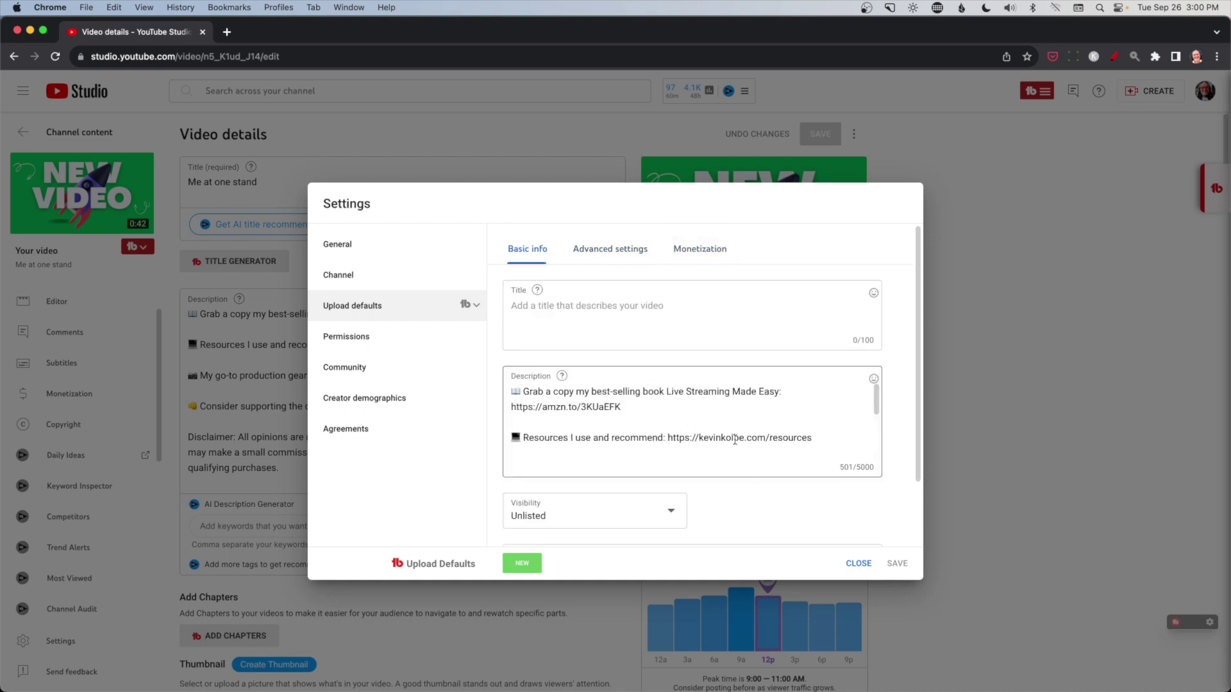
scroll(735, 440, down, 3)
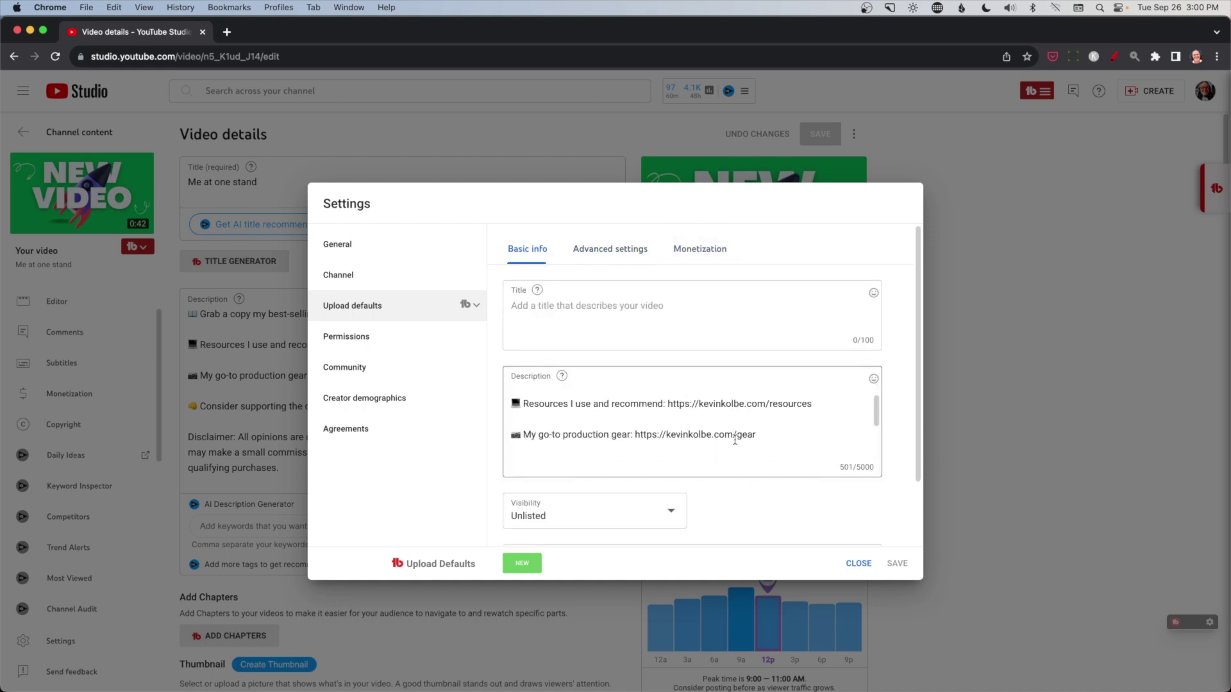
scroll(736, 431, up, 3)
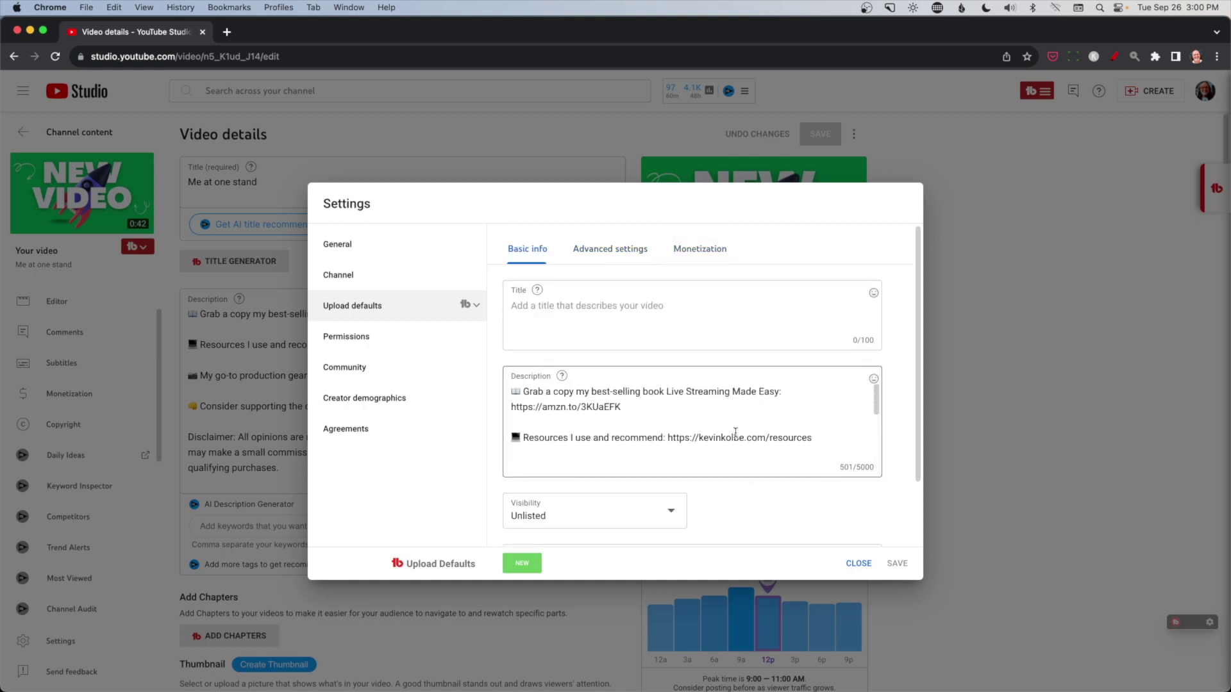
click(859, 564)
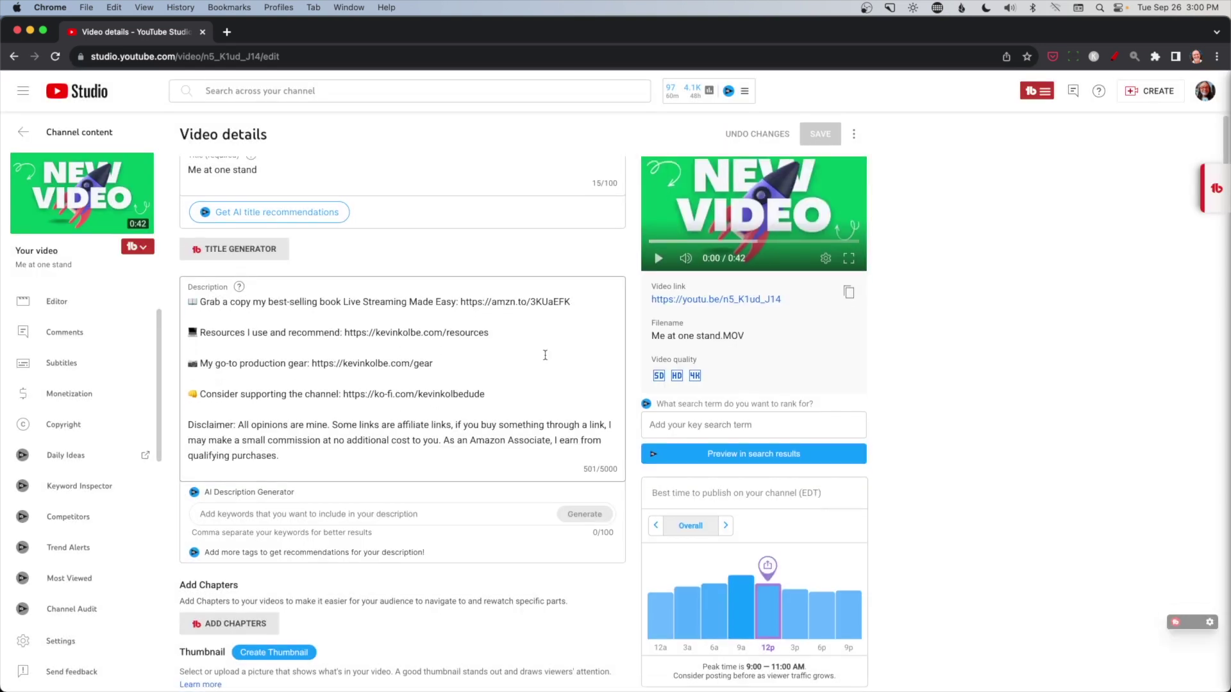
Add "In this video I talk about my video one stand." atop the description and save
scroll(486, 326, down, 2)
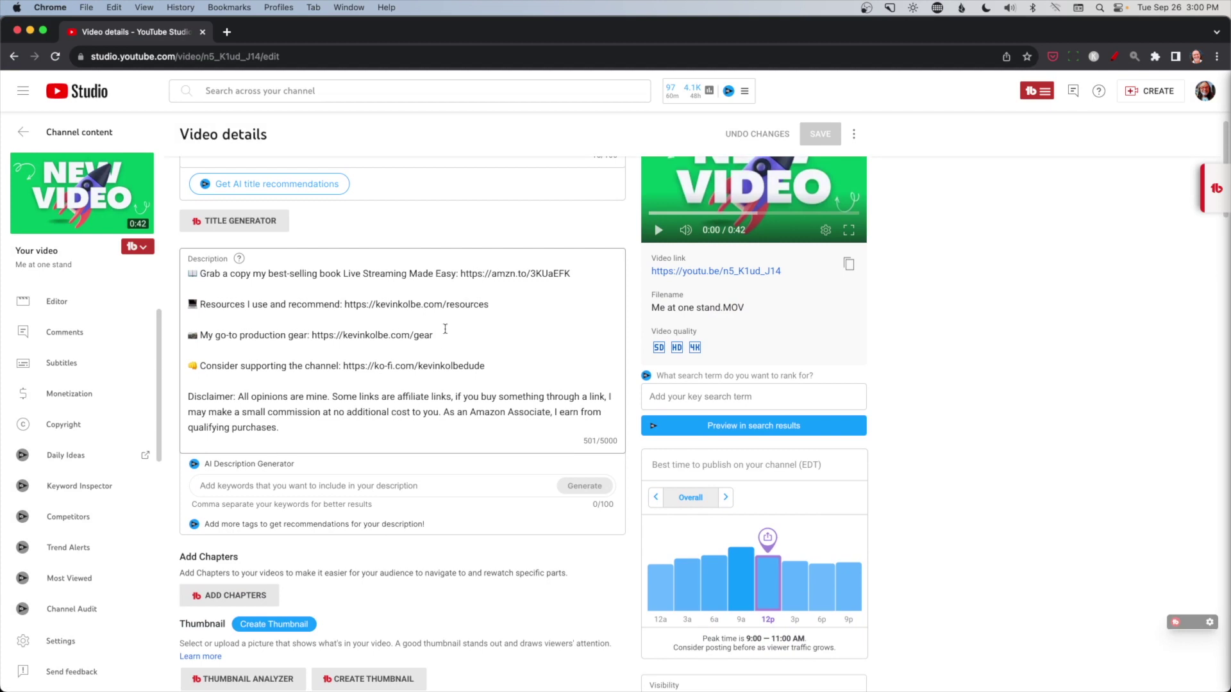
click(387, 356)
key(super+Up)
key(Return)
key(Return)
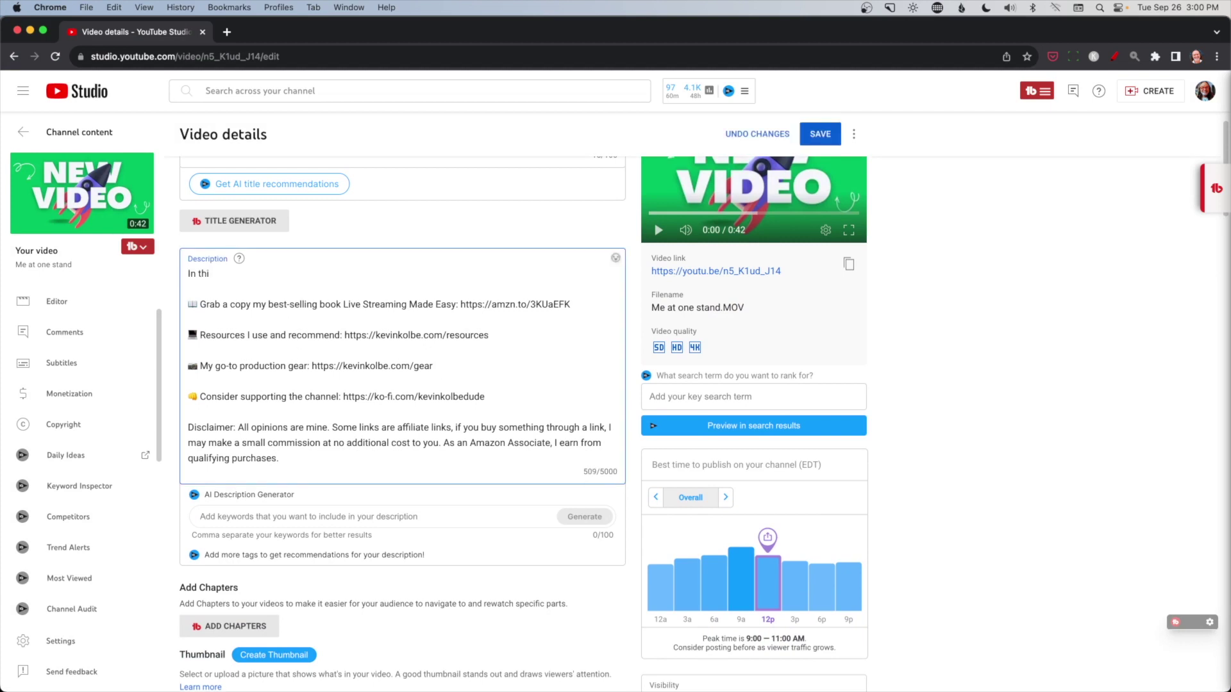
text(In this video I talk about my video one stand.)
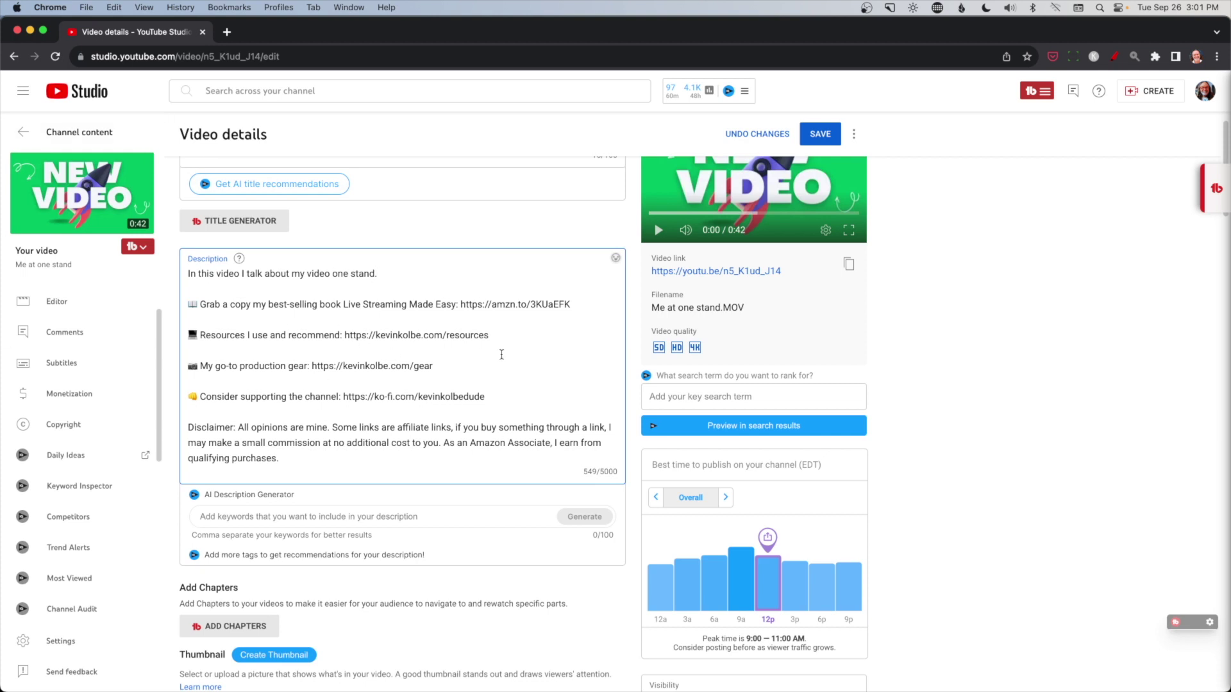
click(828, 134)
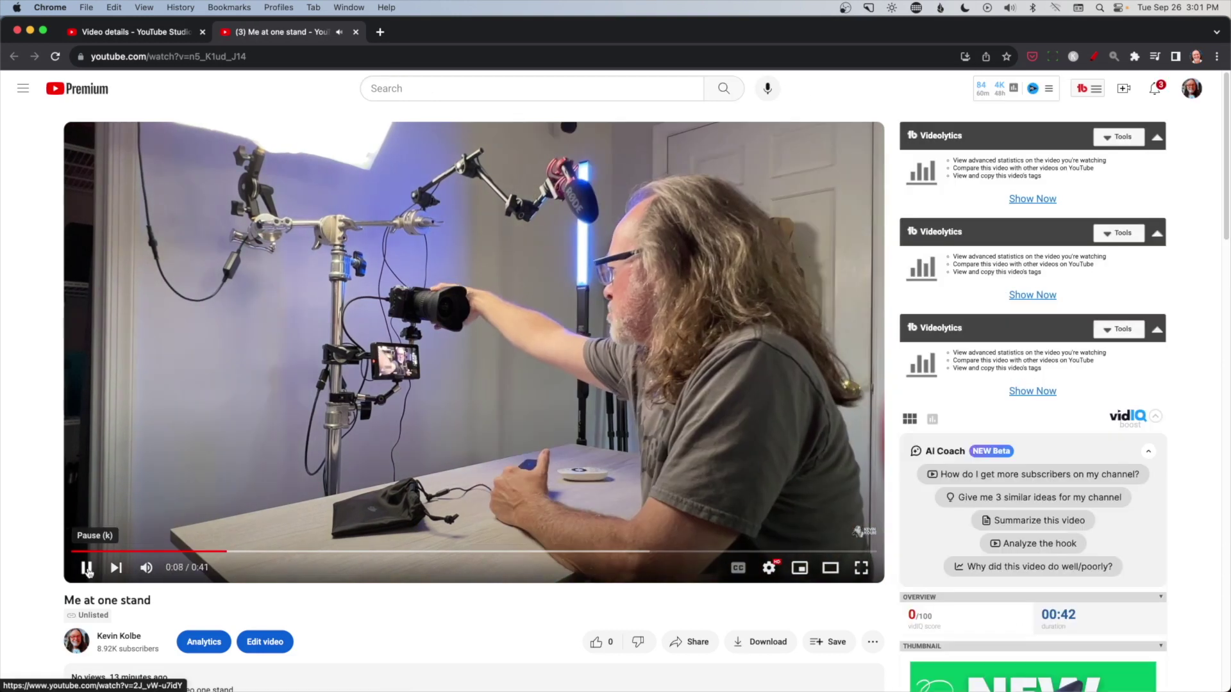
Pause 'Me at one stand' and expand its full description to confirm the new opening line and links
click(87, 569)
scroll(130, 464, down, 4)
scroll(130, 463, down, 3)
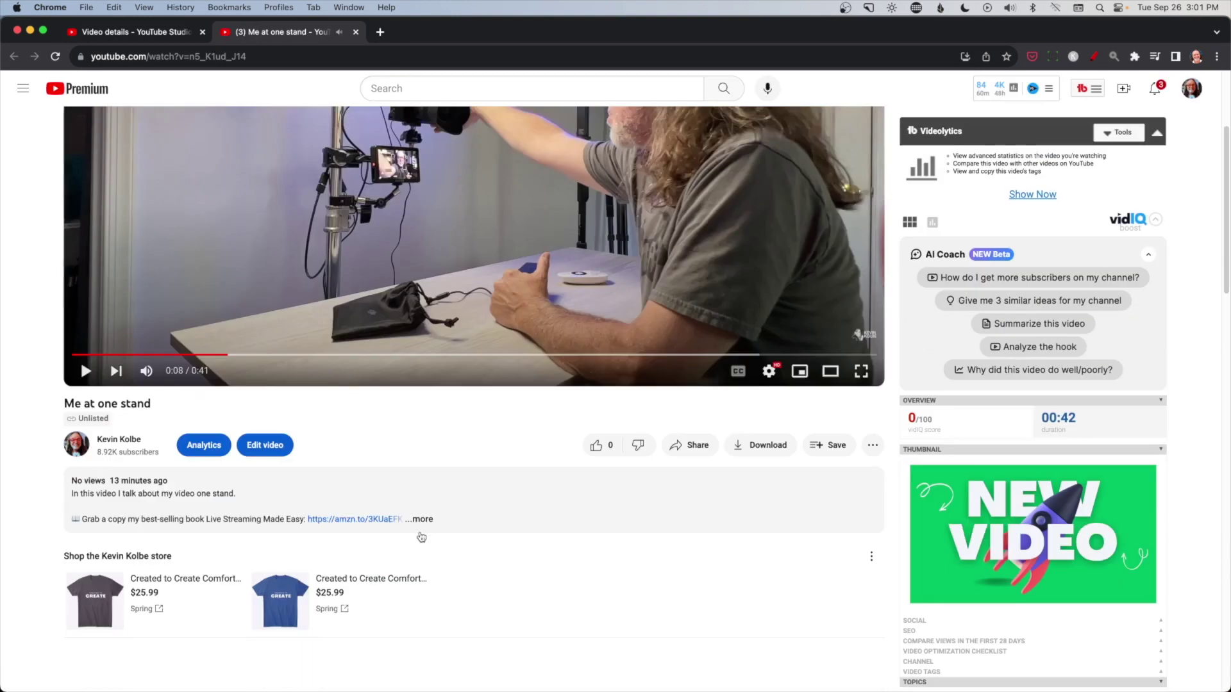
click(131, 466)
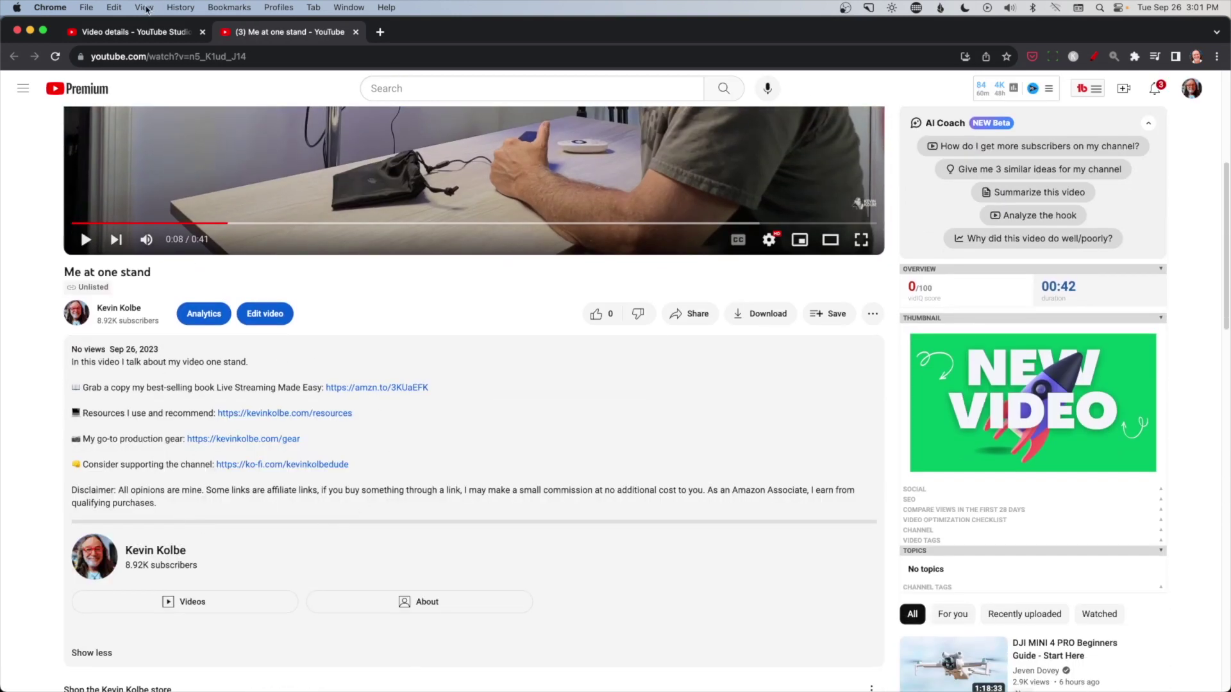
click(133, 32)
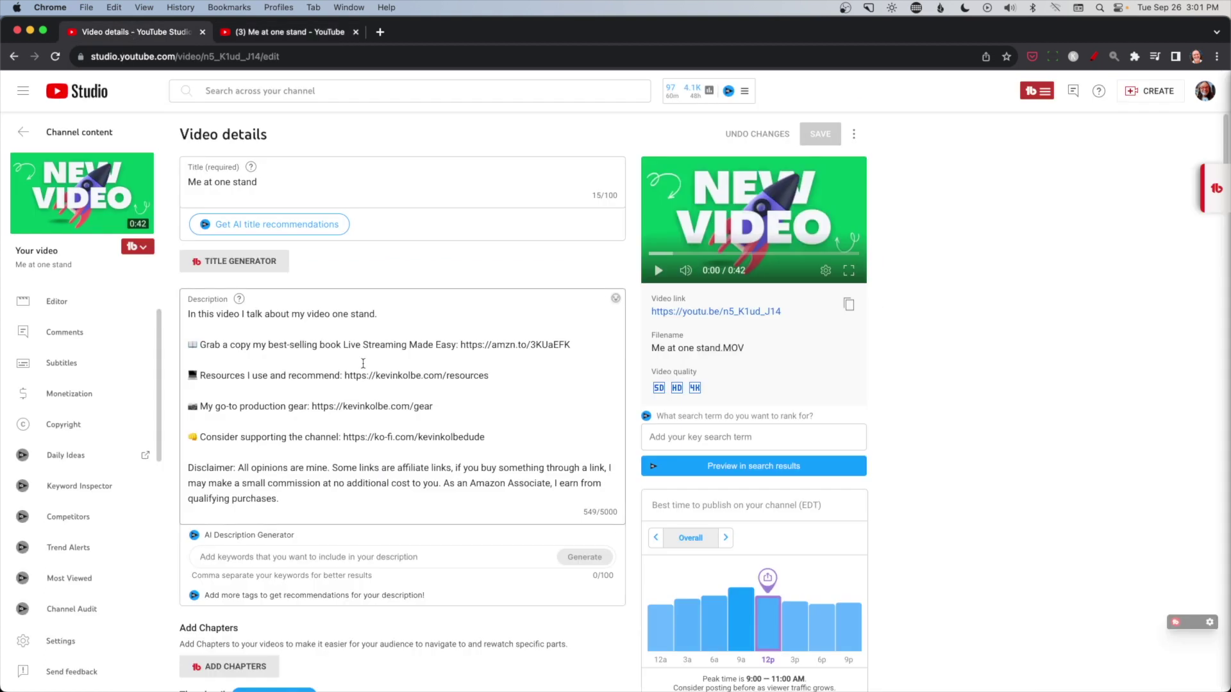
click(311, 37)
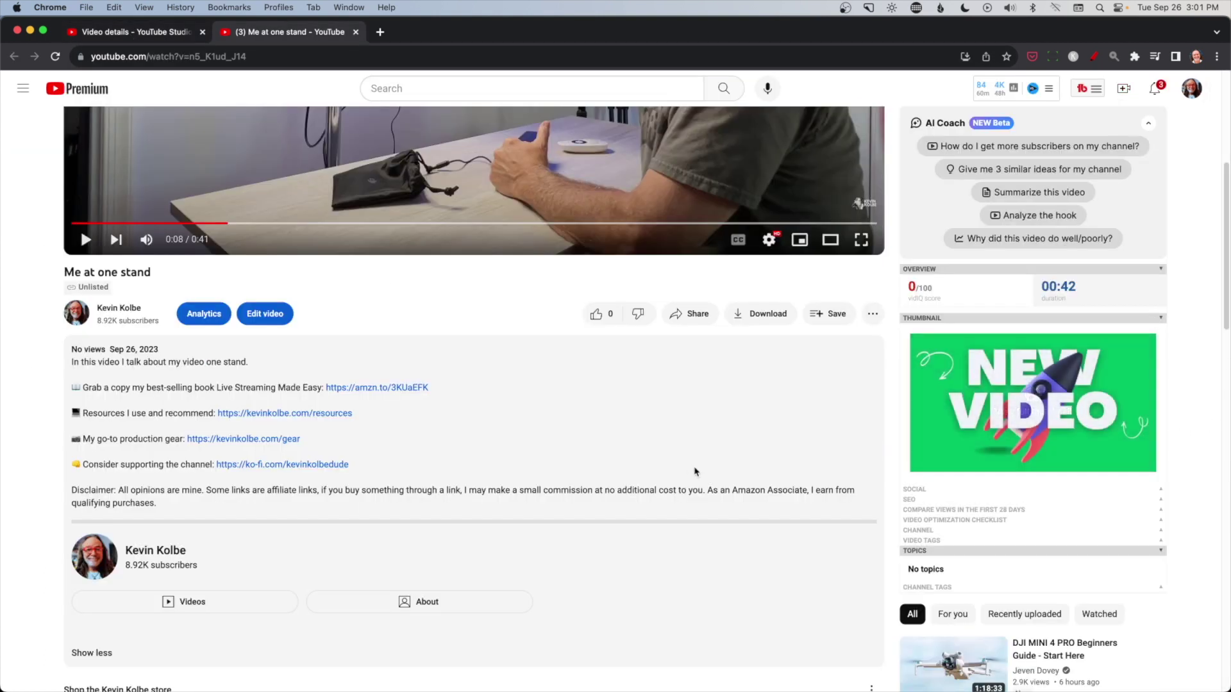